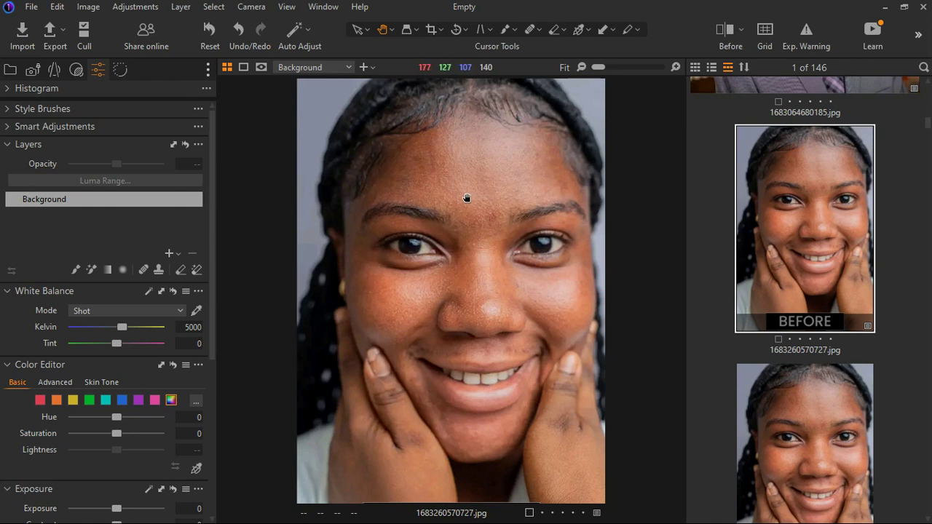
Add a filled adjustment layer above Background and preview its mask overlay.
click(174, 253)
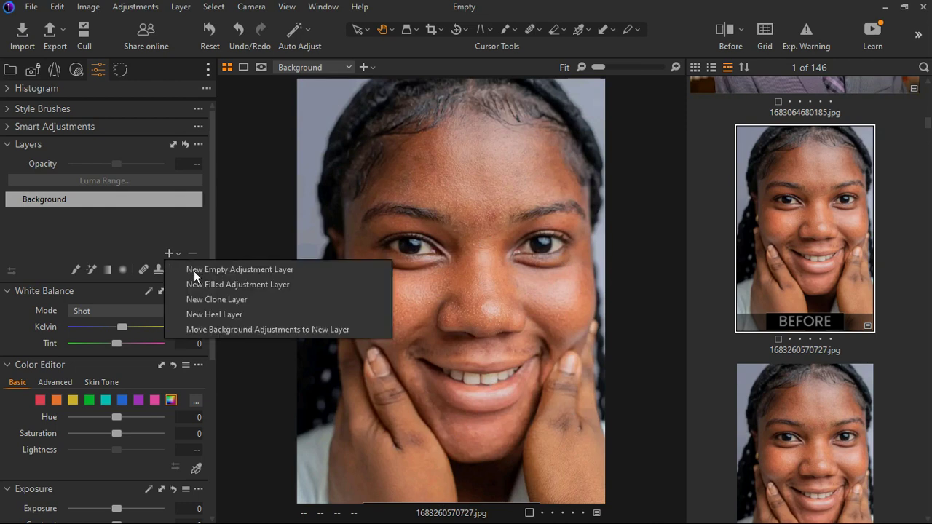
click(207, 287)
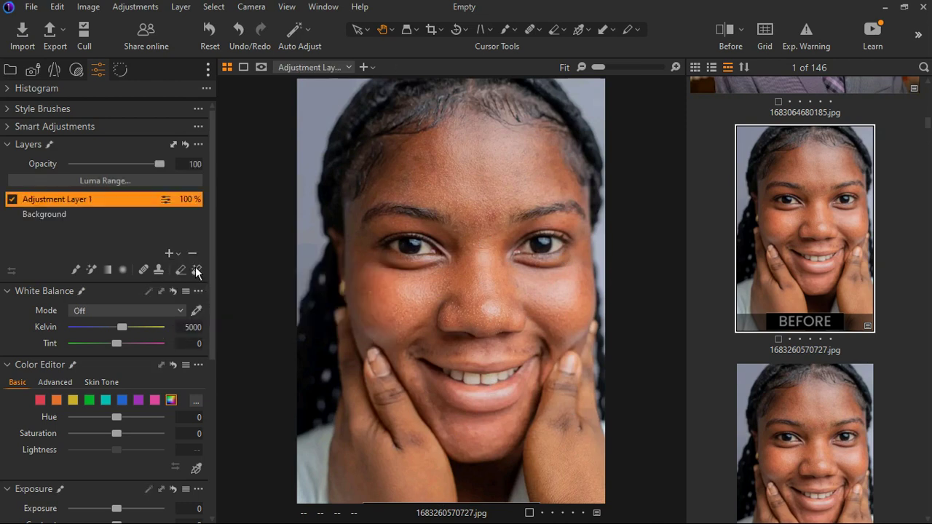
click(195, 269)
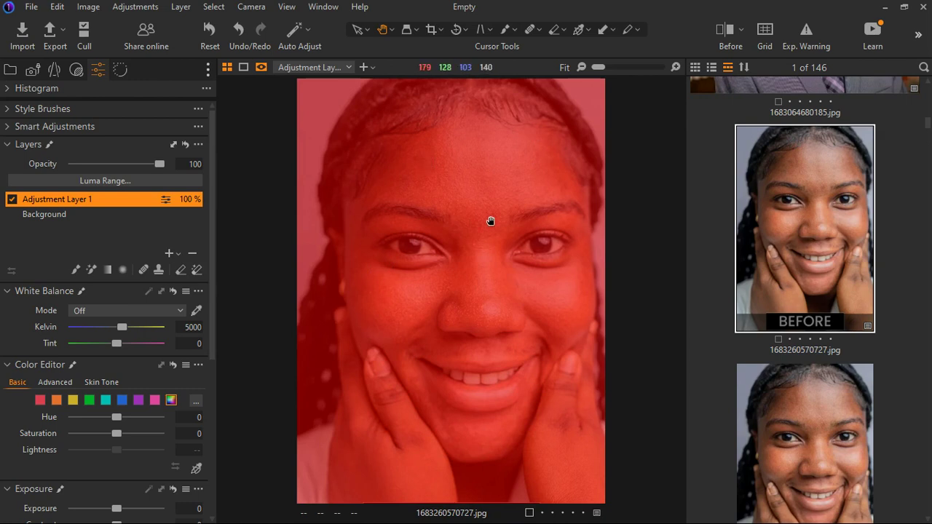
key(m)
key(m)
key(m)
key(m)
key(m)
key(m)
key(m)
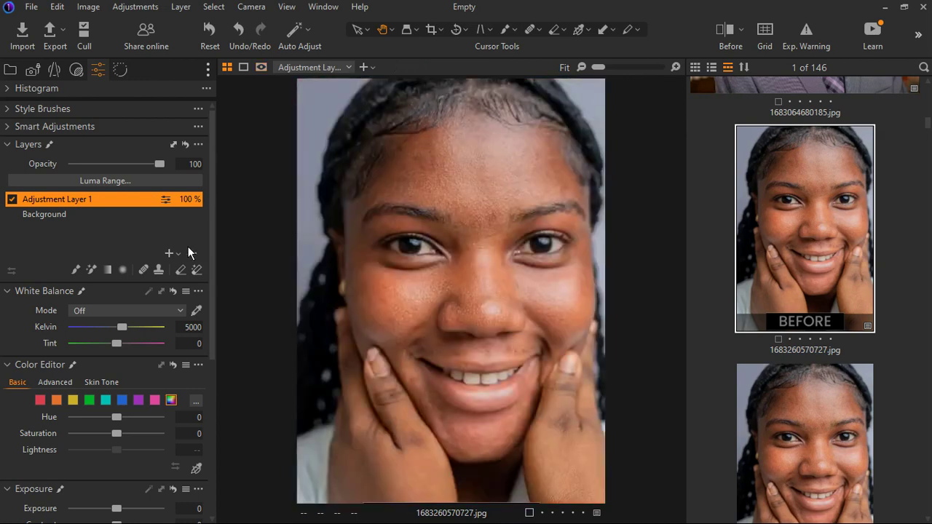
key(m)
key(m)
Rename the new adjustment layer to firstadj.
double_click(78, 204)
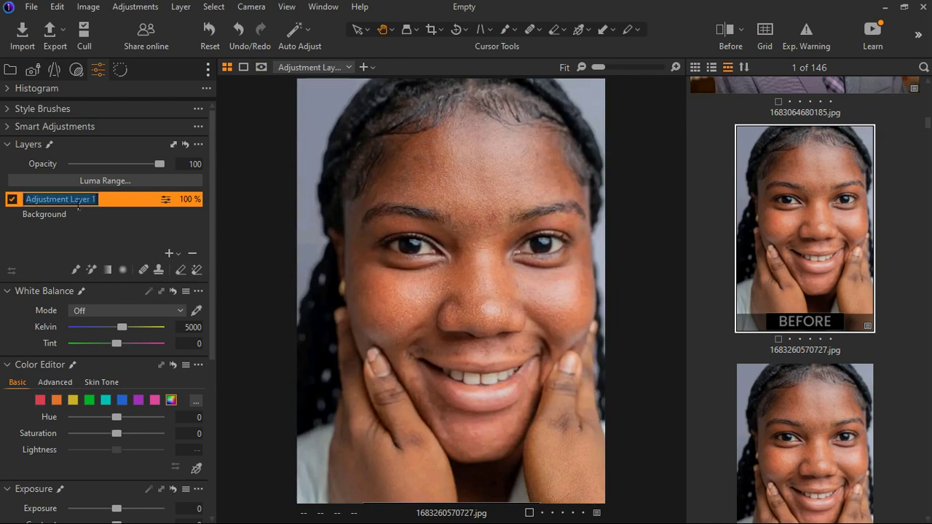
text(firsta)
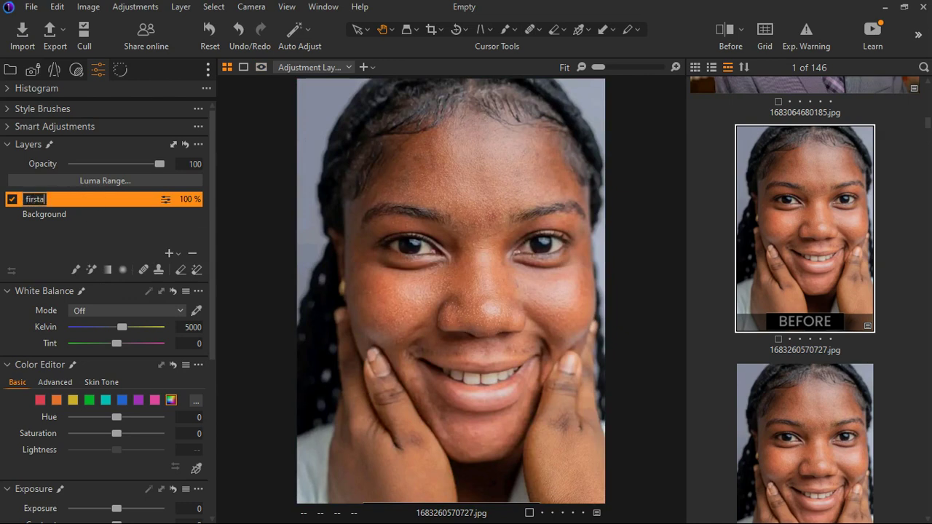
text(dj)
key(Return)
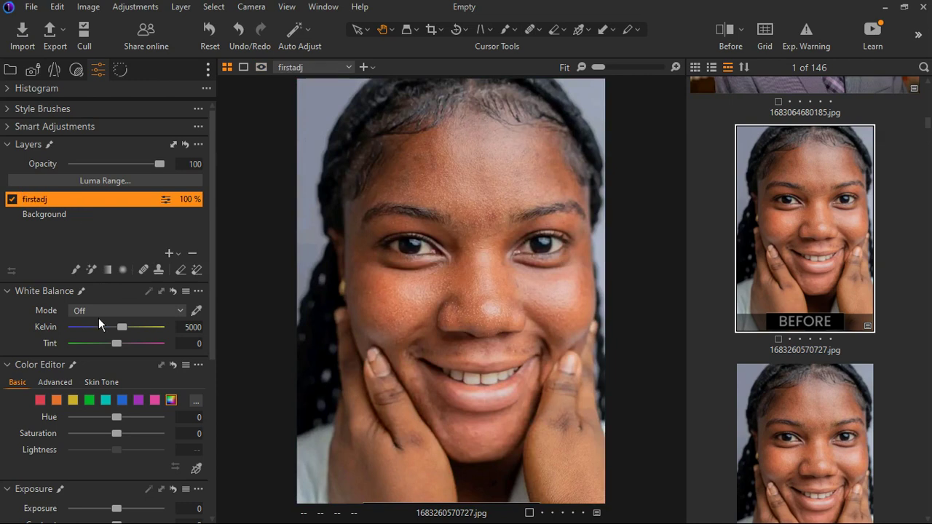
Sample a neutral white area to set firstadj's white balance to Custom, 5734 K, tint -1.9.
click(16, 366)
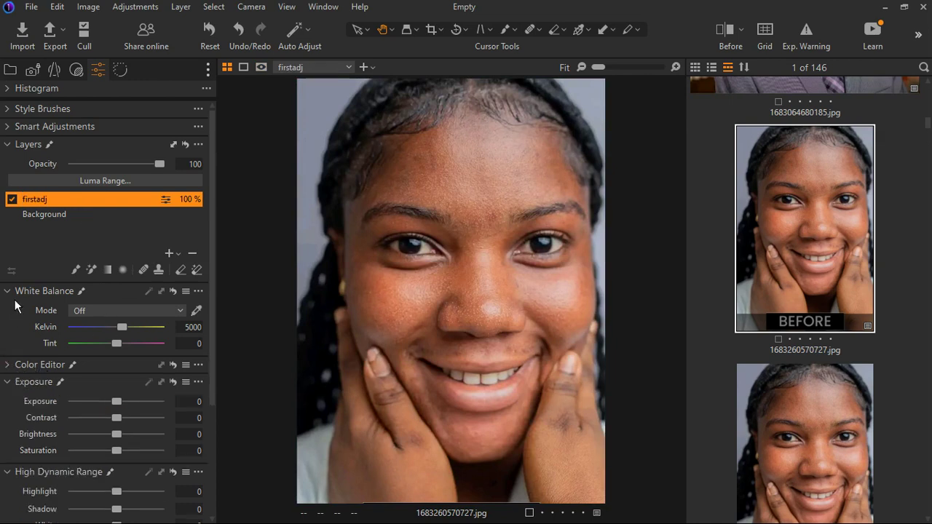
click(197, 310)
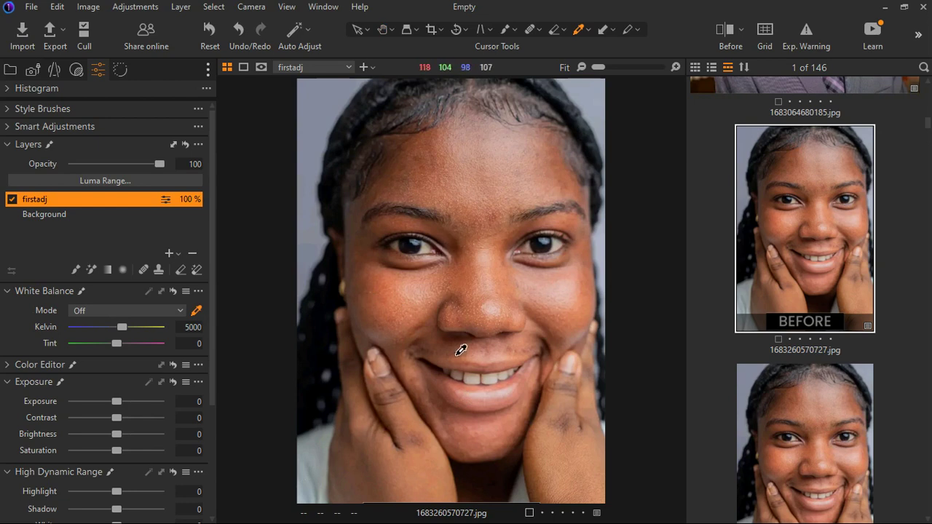
click(323, 467)
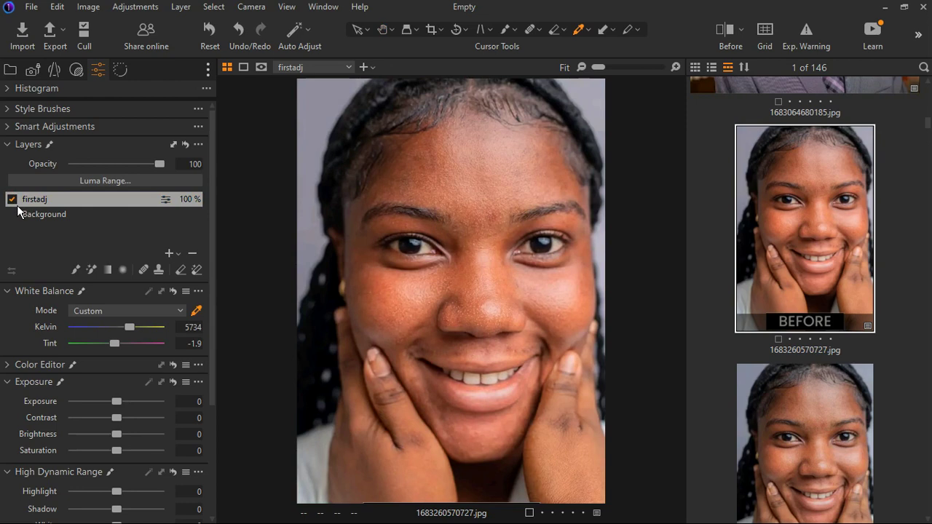
click(178, 253)
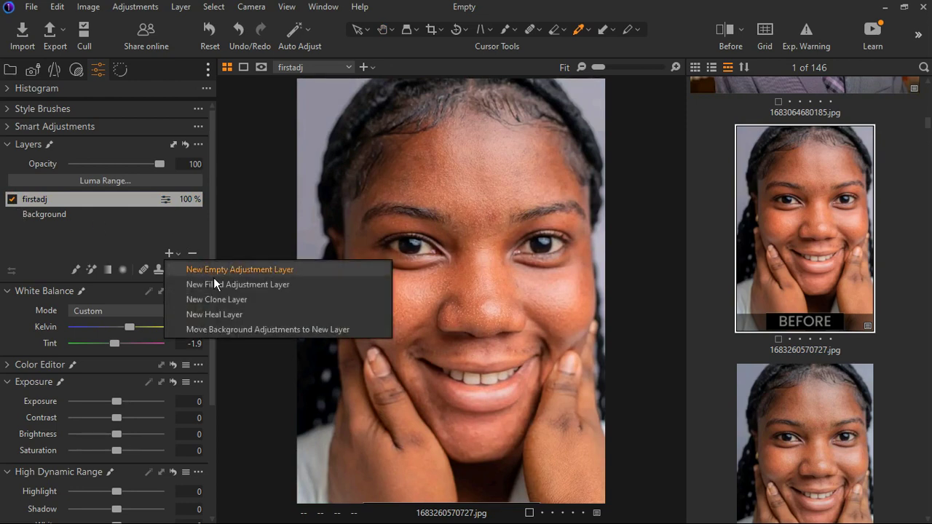
Add another adjustment layer above firstadj and paint its mask over both eyes.
click(213, 276)
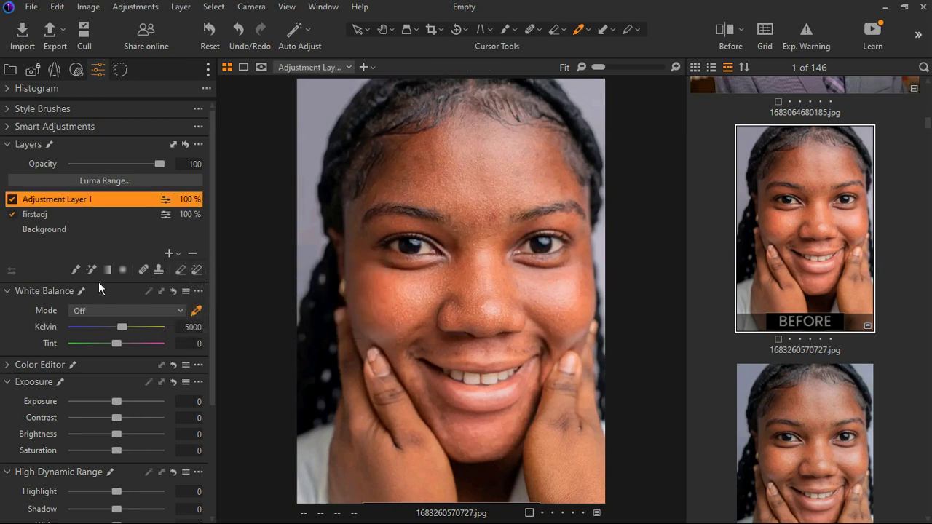
key(b)
scroll(444, 295, up, 5)
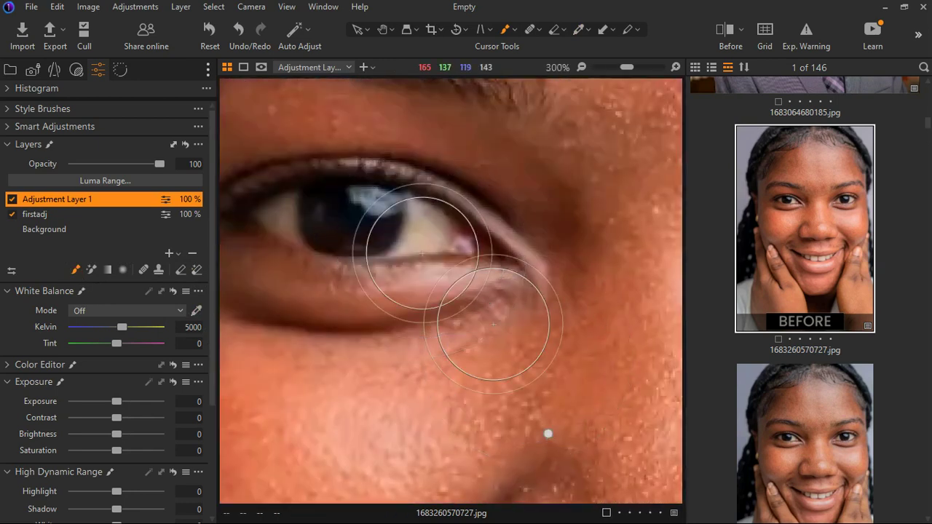
scroll(422, 254, down, 2)
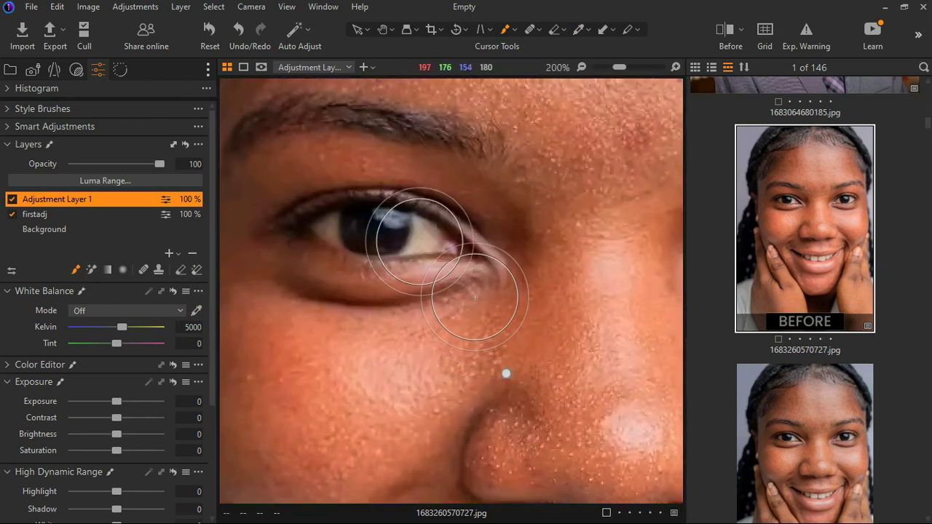
key(bracketleft)
key(bracketleft)
key(bracketleft)
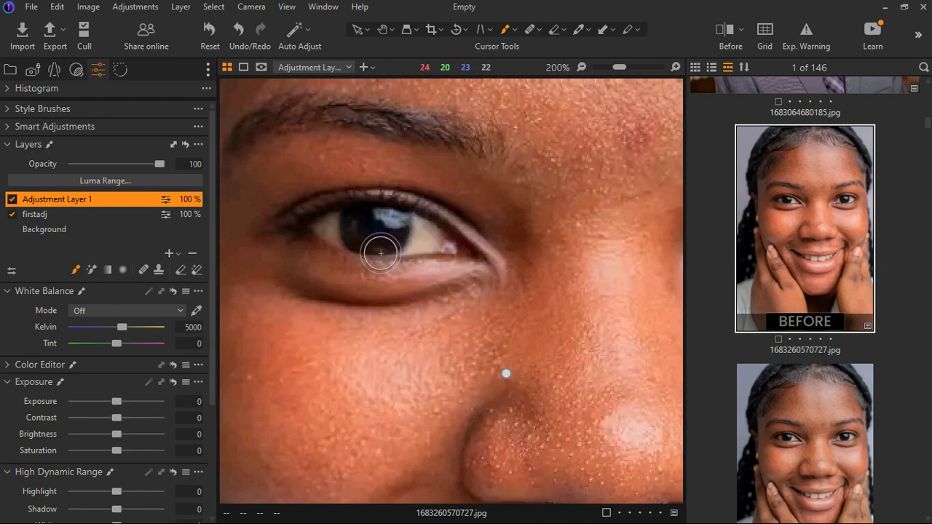
mouse_move(381, 253)
mouse_down()
mouse_move(451, 259)
mouse_move(358, 260)
mouse_move(354, 252)
mouse_move(388, 250)
mouse_move(458, 261)
mouse_move(408, 263)
mouse_move(360, 255)
mouse_move(459, 256)
mouse_move(345, 250)
mouse_move(473, 268)
mouse_up()
key(m)
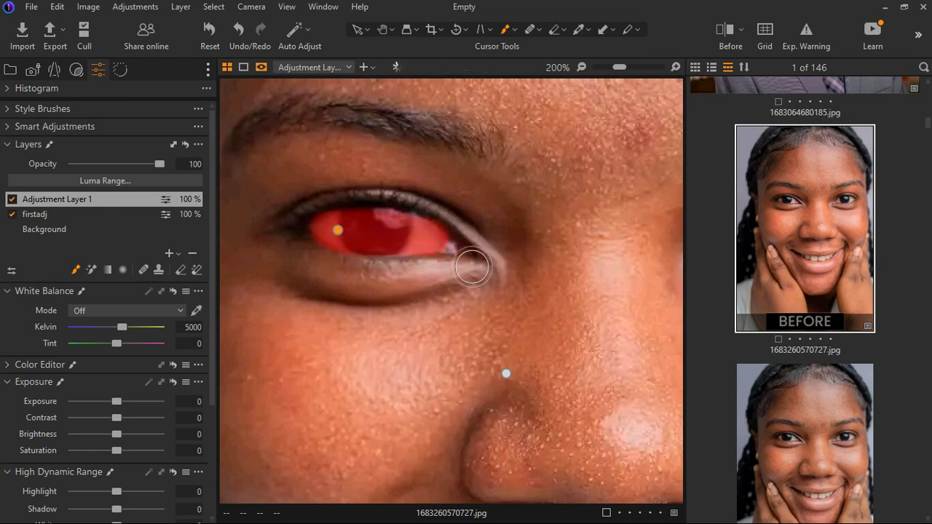
key(ctrl+0)
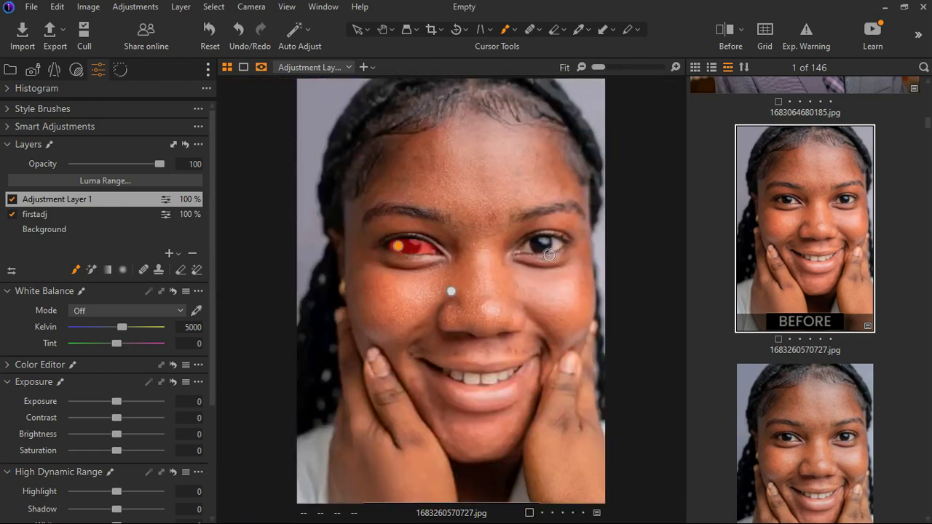
key(ctrl+alt+0)
mouse_move(555, 264)
mouse_down()
mouse_move(617, 255)
mouse_move(576, 258)
mouse_move(586, 245)
mouse_move(597, 251)
mouse_move(575, 249)
mouse_move(615, 247)
mouse_move(560, 257)
mouse_up()
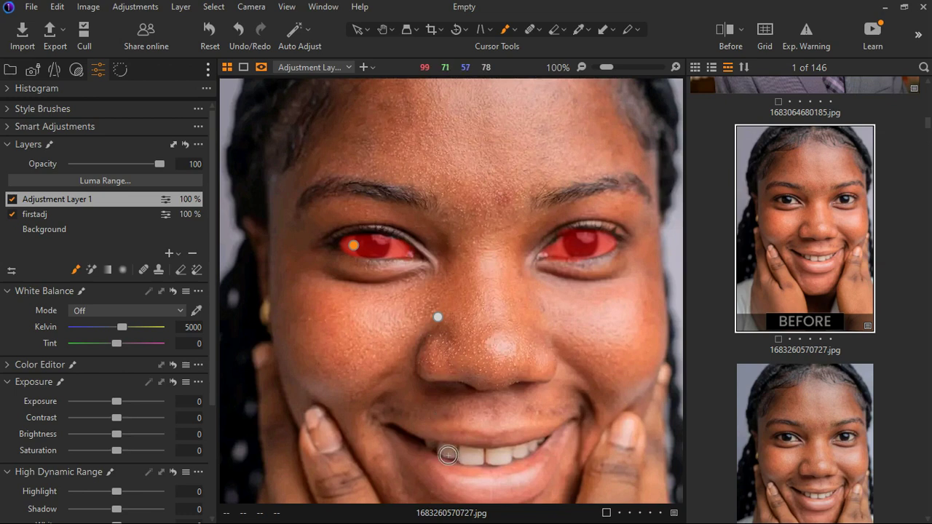
Paint the mask over the upper teeth, then refine it with a smaller eraser brush.
mouse_move(448, 455)
mouse_down()
mouse_move(458, 449)
mouse_move(476, 464)
mouse_move(445, 463)
mouse_move(489, 466)
mouse_move(548, 459)
mouse_move(483, 476)
mouse_move(455, 468)
mouse_move(521, 464)
mouse_up()
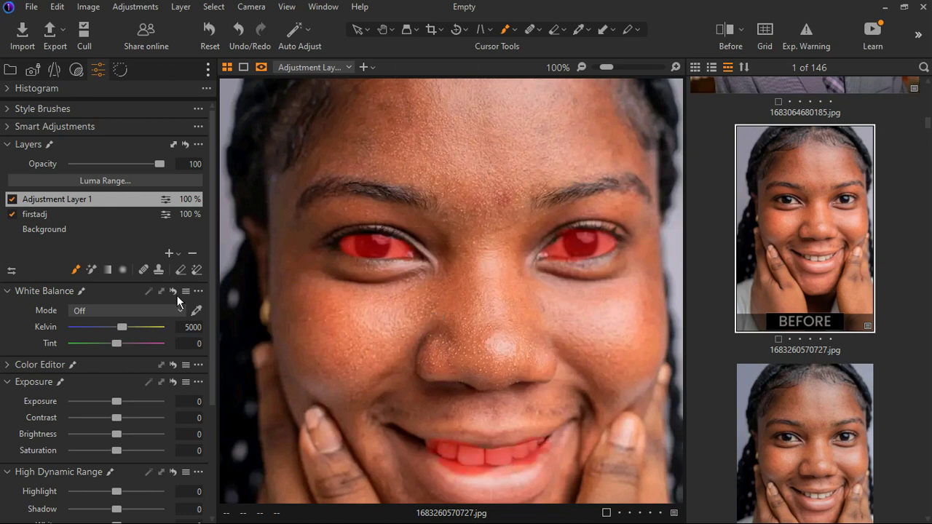
click(181, 270)
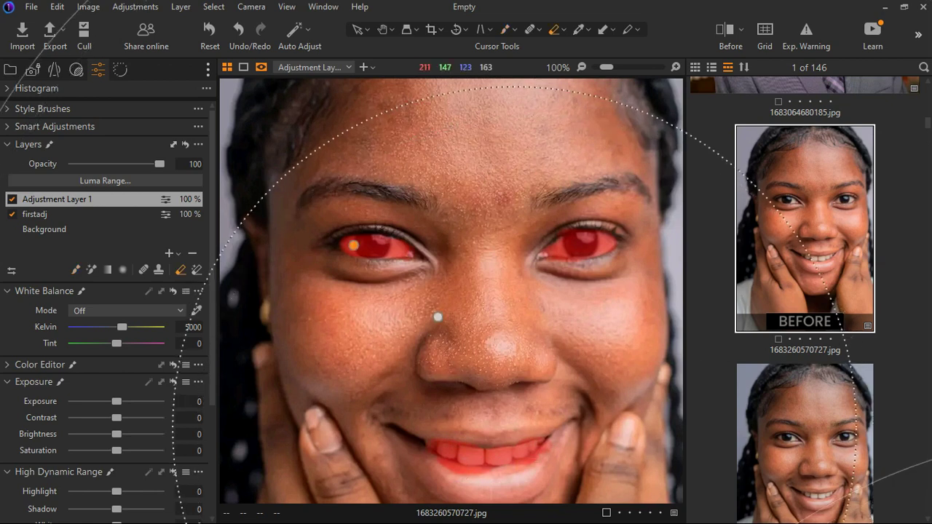
key(bracketleft)
key(bracketleft)
key(bracketleft)
key(bracketleft)
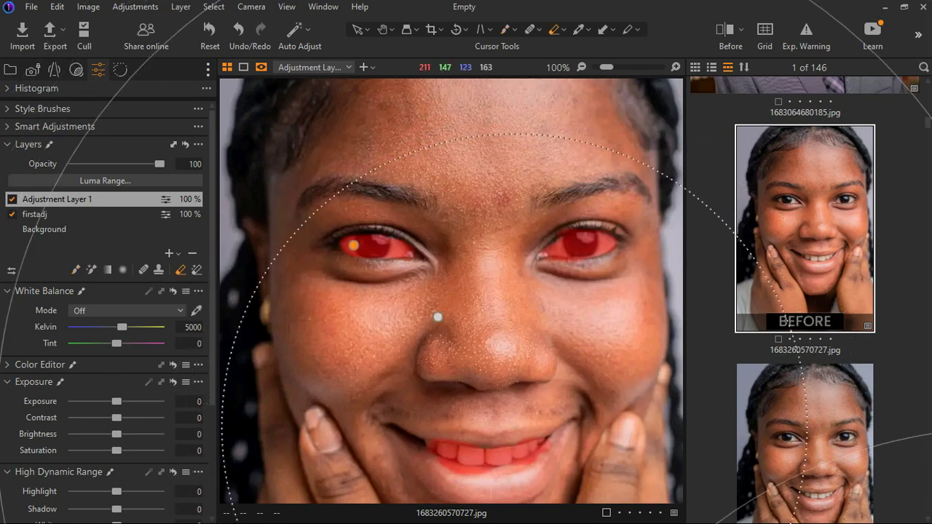
key(bracketleft)
key(bracketleft)
key(bracketleft)
key(bracketleft)
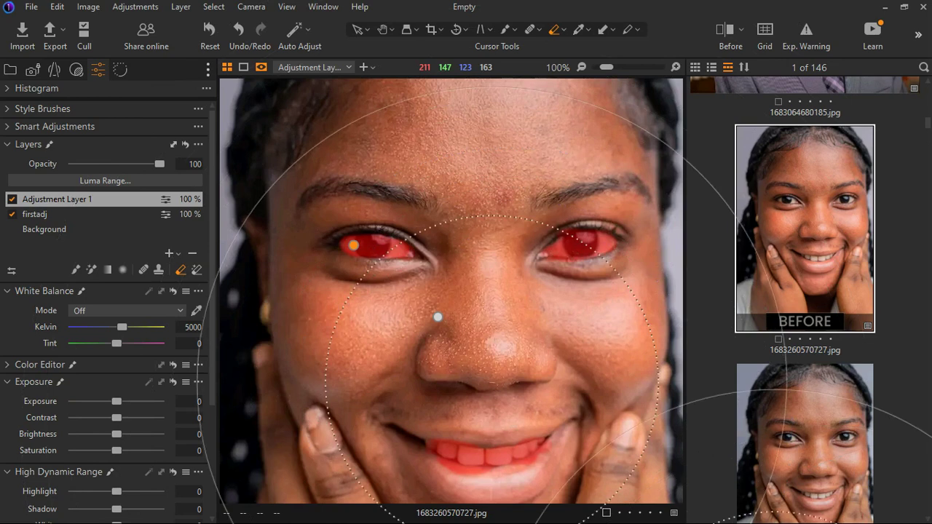
key(bracketleft)
key(bracketleft)
key(bracketleft)
key(bracketleft)
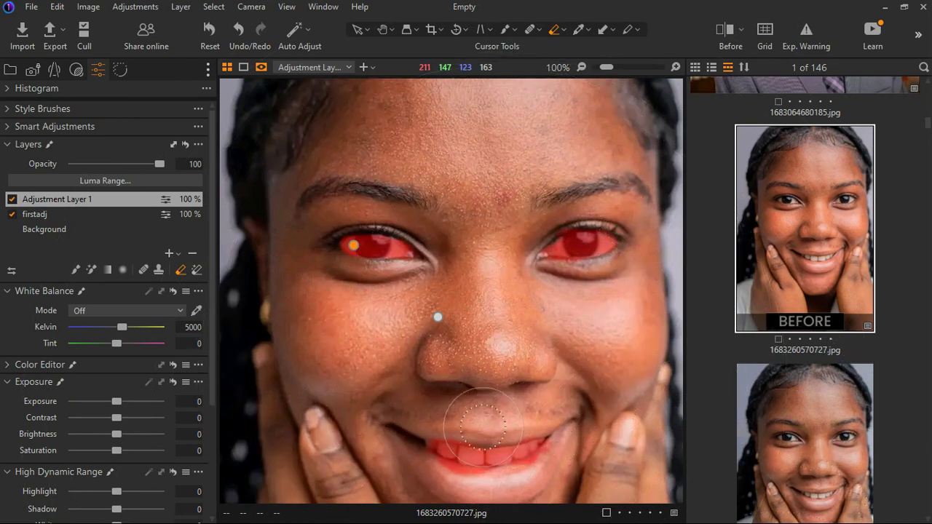
key(bracketleft)
key(bracketleft)
key(bracketleft)
key(bracketleft)
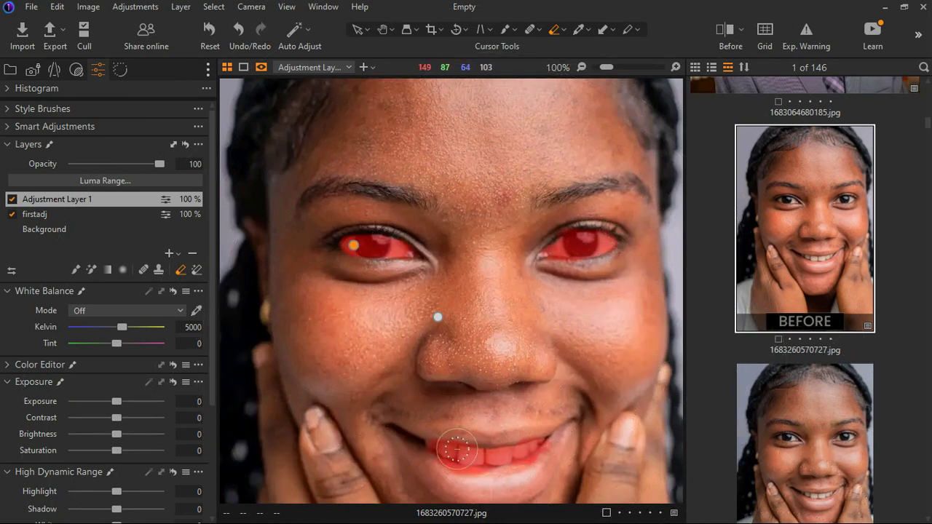
mouse_move(474, 451)
mouse_down()
mouse_move(539, 451)
mouse_move(572, 482)
mouse_move(527, 505)
mouse_move(482, 510)
mouse_move(435, 489)
mouse_move(459, 503)
mouse_move(543, 502)
mouse_up()
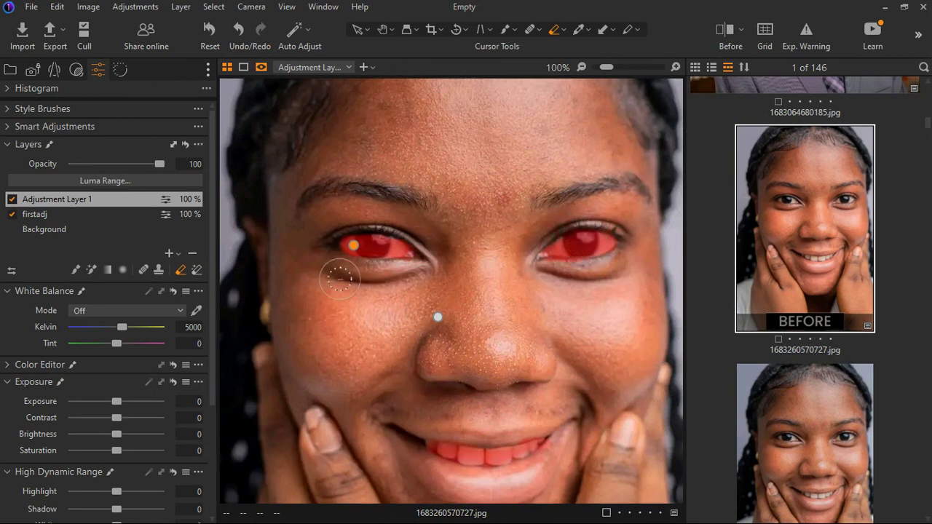
key(ctrl+0)
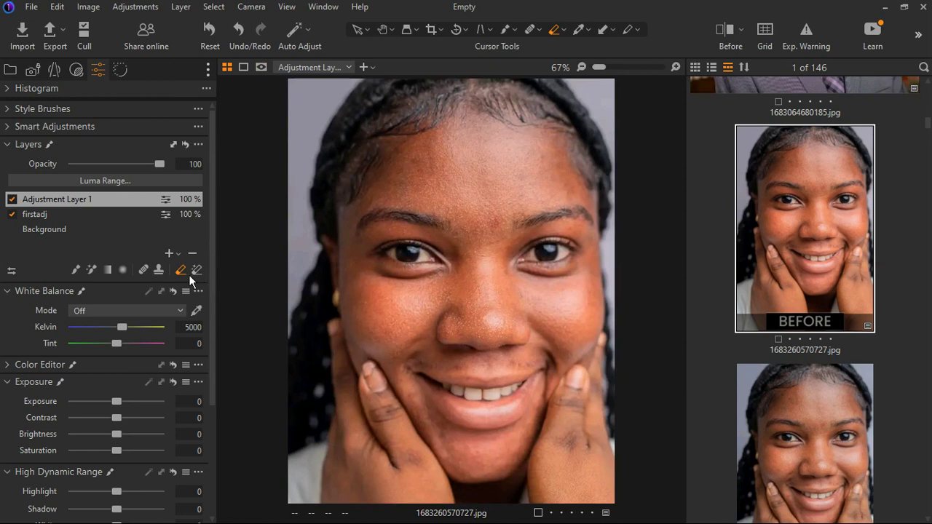
Set Adjustment Layer 1's white balance by sampling the face (1522 K, -17.4 tint).
click(197, 312)
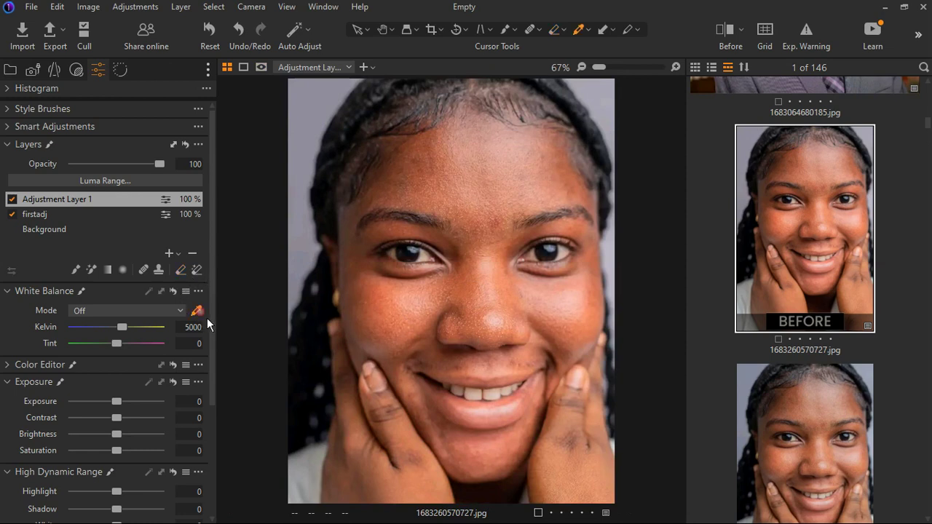
click(435, 265)
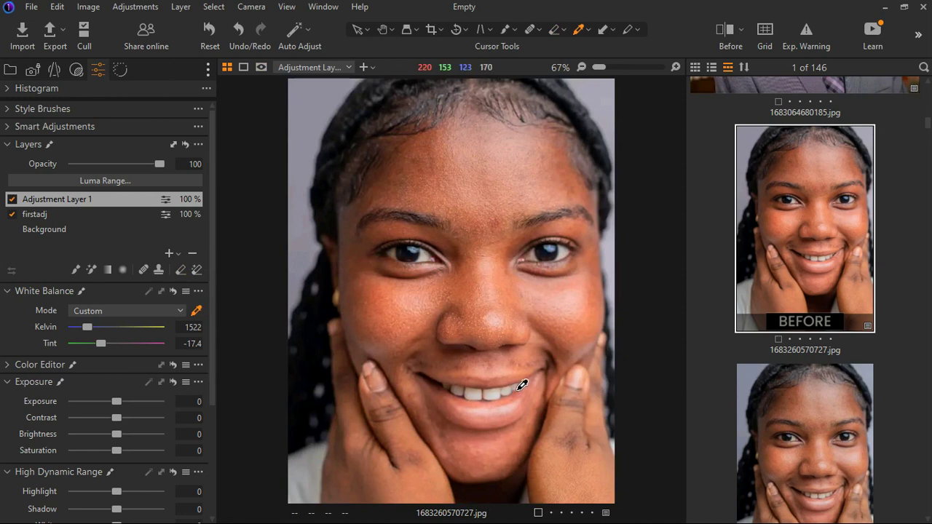
click(15, 207)
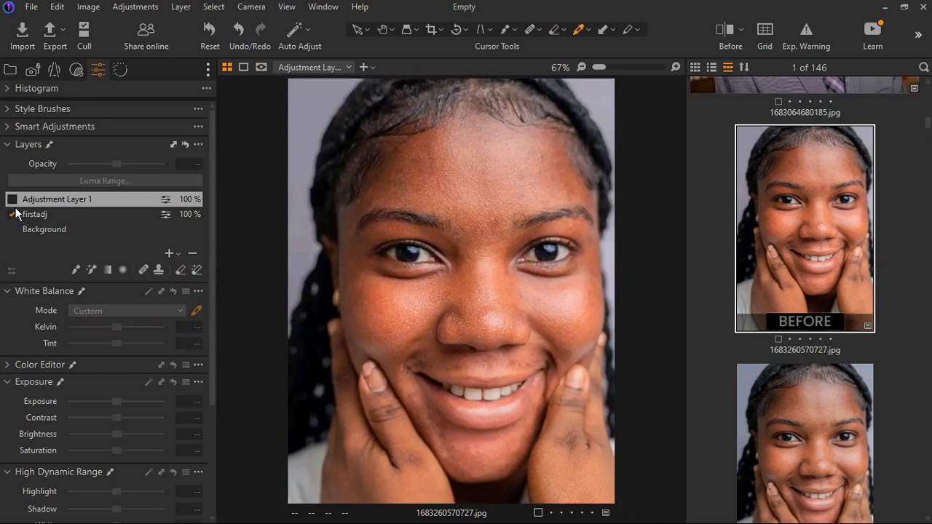
click(12, 200)
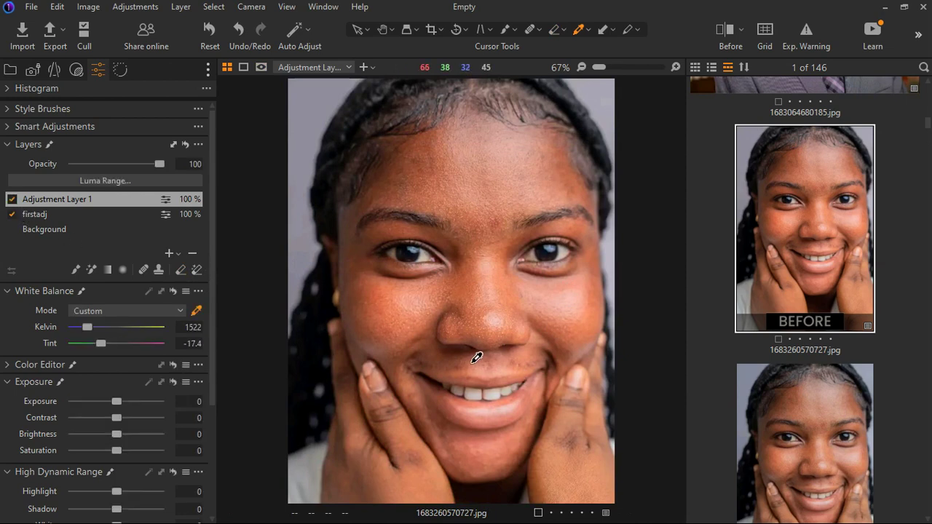
Lower Adjustment Layer 1's saturation to -41.
scroll(71, 437, down, 1)
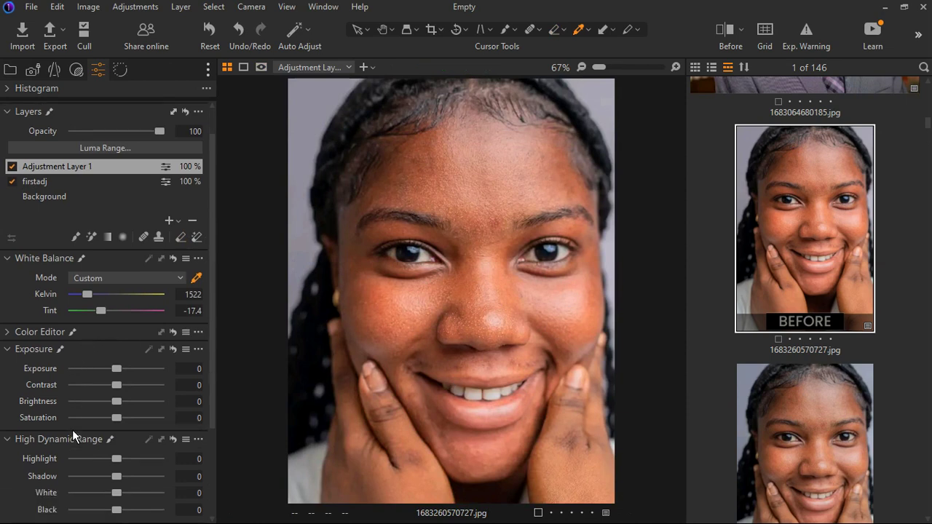
drag(133, 420, 100, 428)
drag(87, 431, 112, 428)
drag(114, 429, 107, 430)
Raise Highlight and White to 16, set Brightness to 1, and compare the layer on/off.
scroll(129, 421, down, 1)
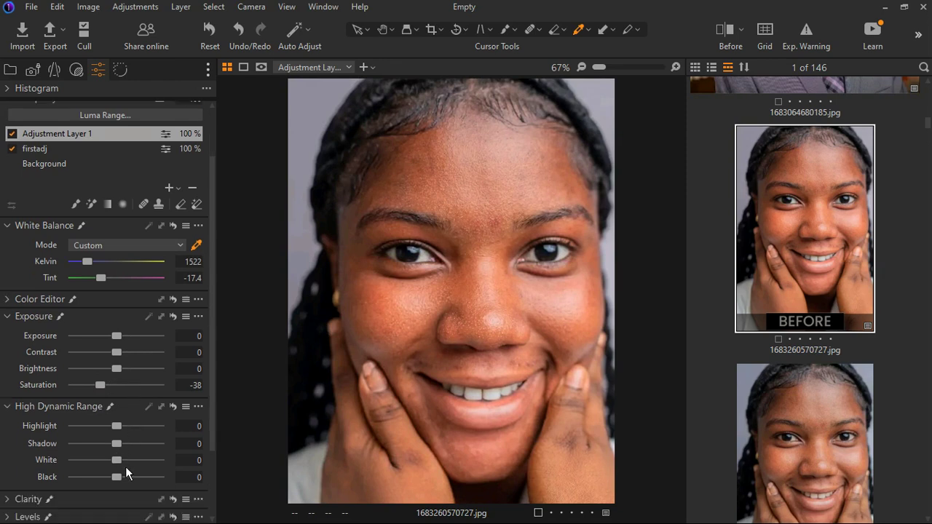
drag(124, 460, 133, 427)
drag(124, 372, 128, 377)
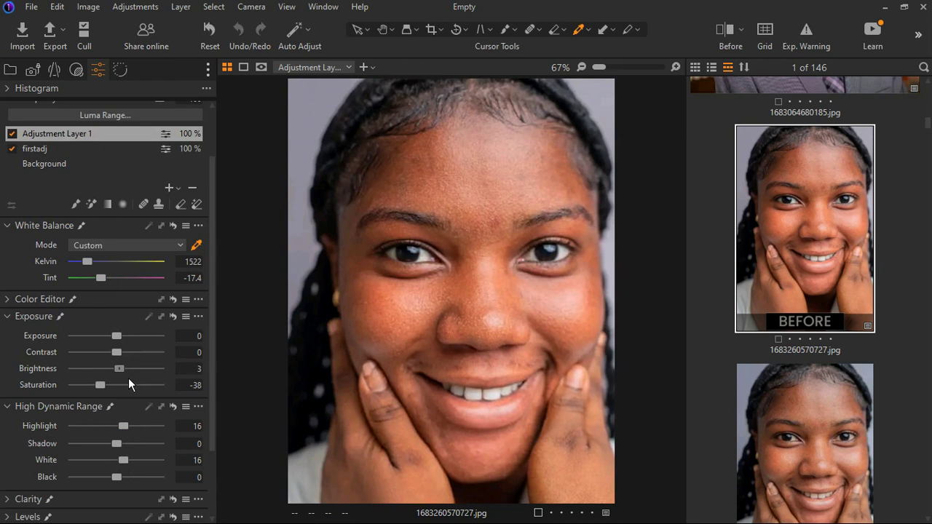
drag(128, 379, 109, 392)
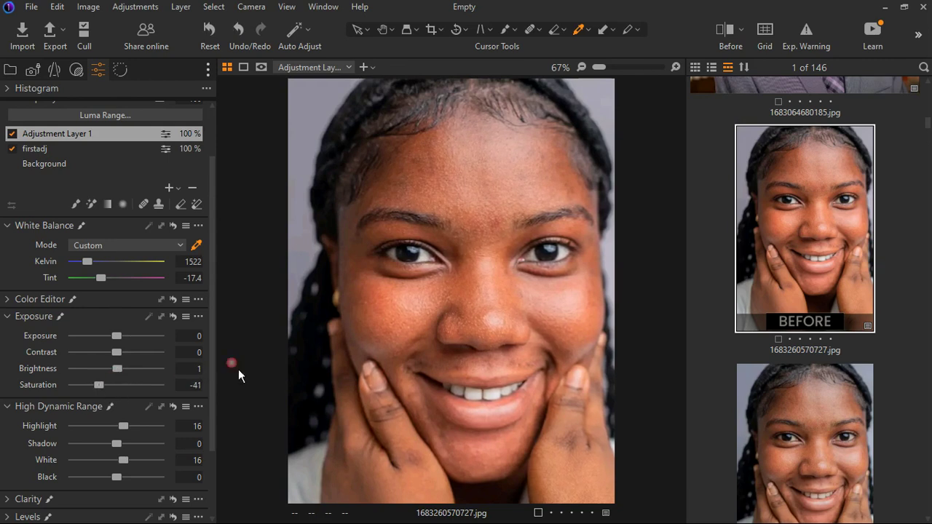
click(13, 137)
click(13, 137)
key(ctrl+0)
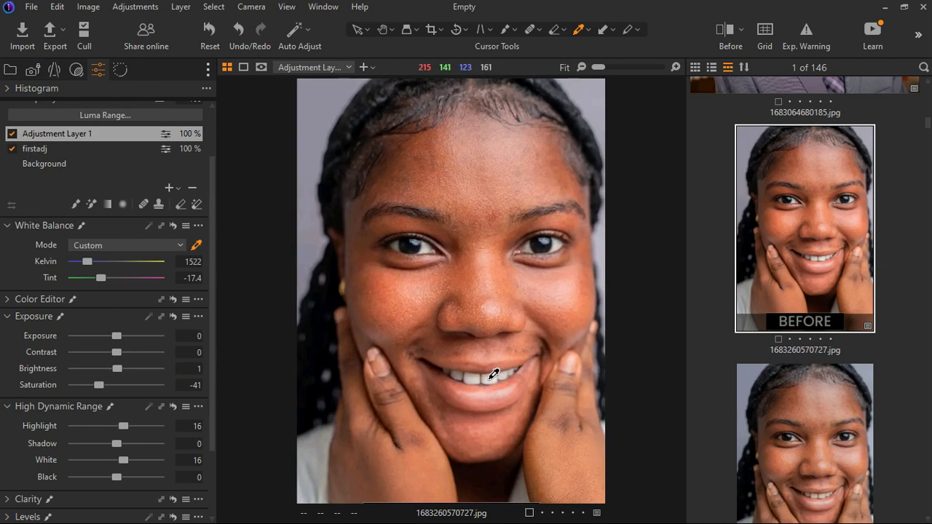
scroll(29, 397, down, 3)
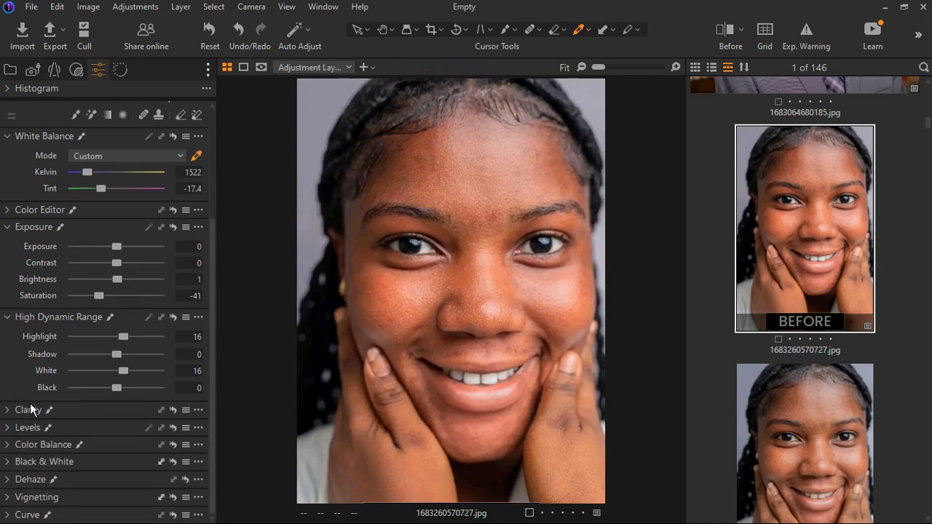
Sample the chin skin in the Color Editor and cut the orange saturation to -31.5.
click(15, 216)
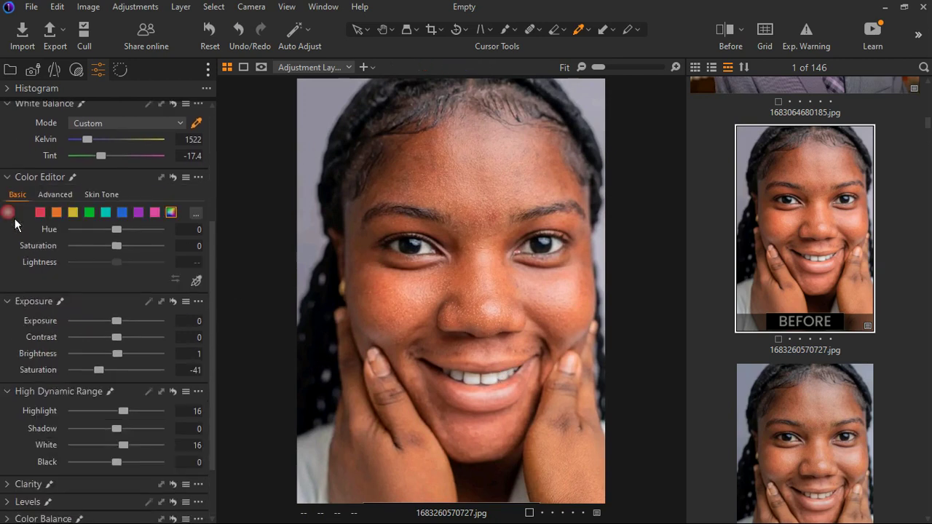
click(200, 281)
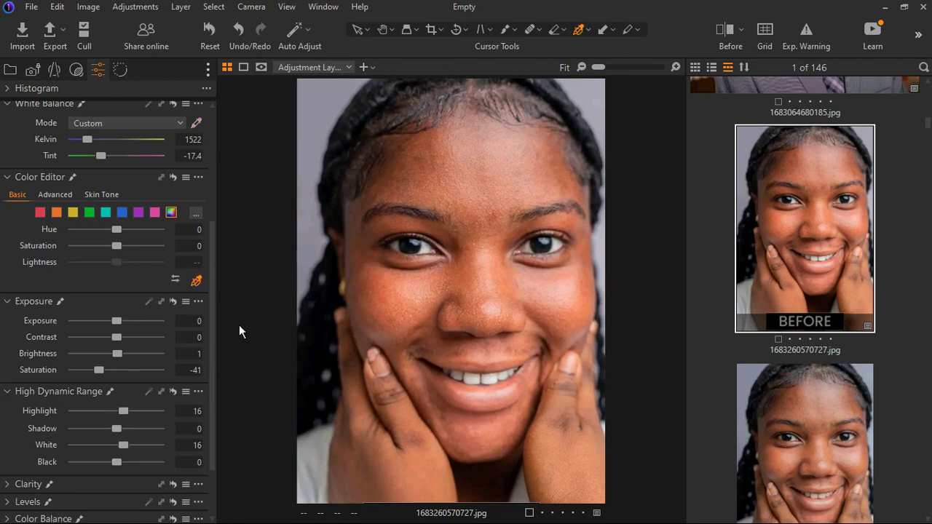
click(500, 387)
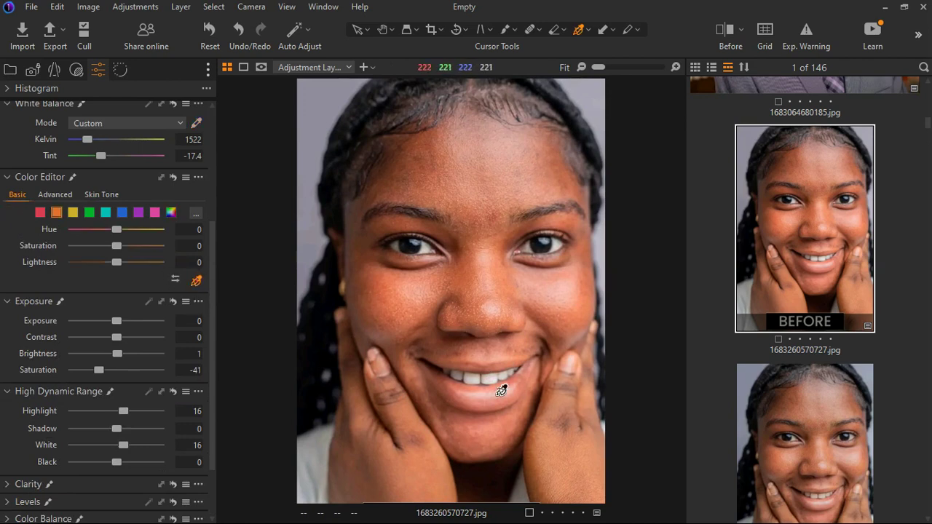
mouse_move(116, 246)
mouse_down()
mouse_move(69, 265)
mouse_move(102, 255)
mouse_up()
click(7, 177)
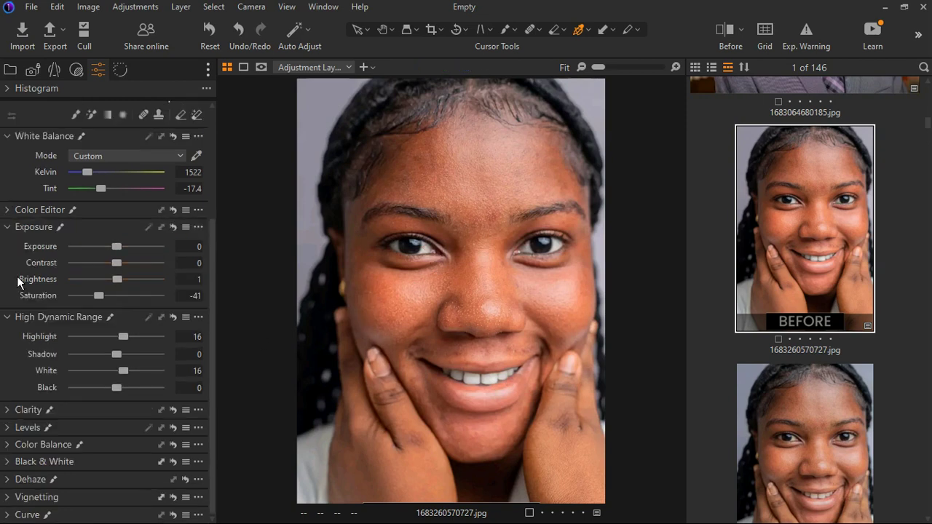
click(15, 229)
click(7, 282)
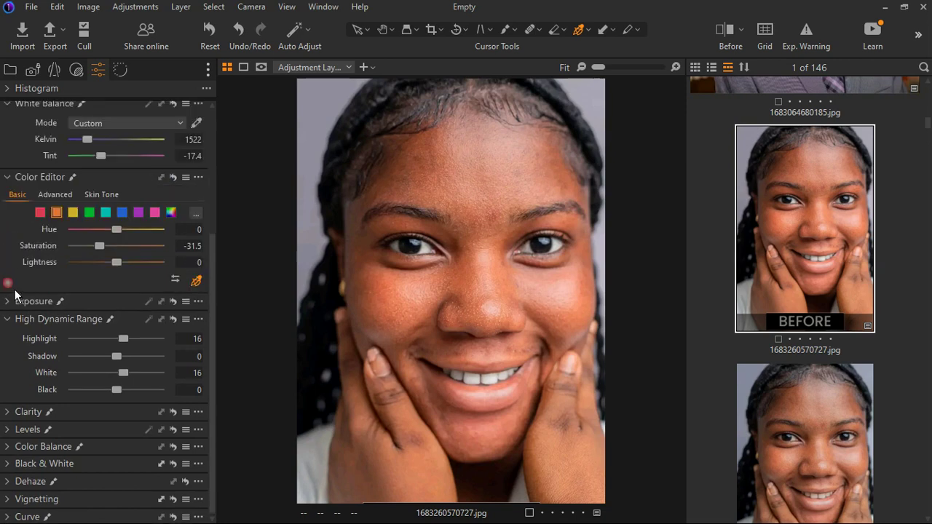
click(9, 177)
scroll(36, 192, up, 2)
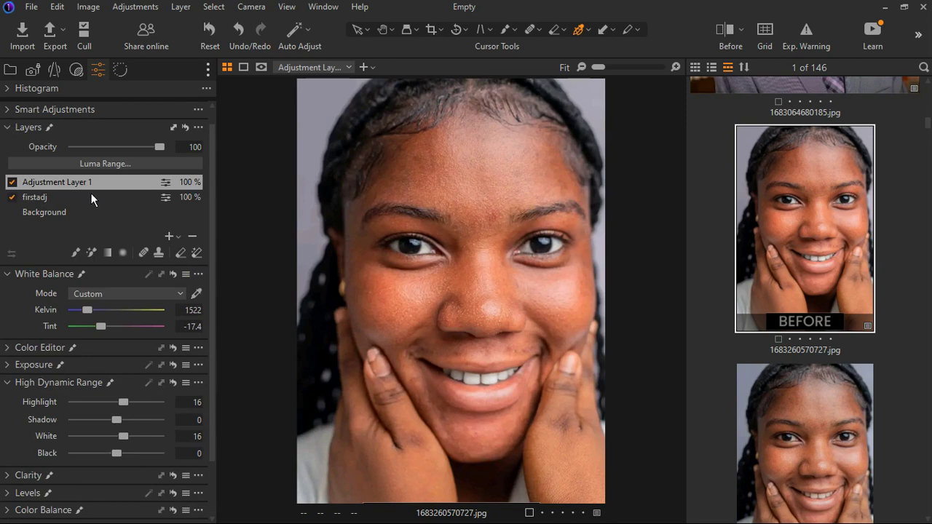
Rename Adjustment Layer 1 to 'eyes and teeth'.
double_click(50, 186)
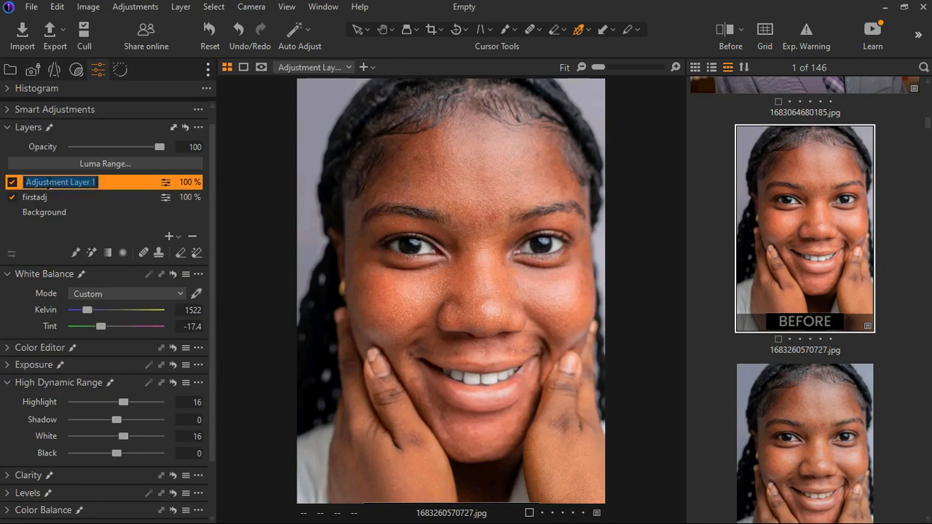
text(eyes and t)
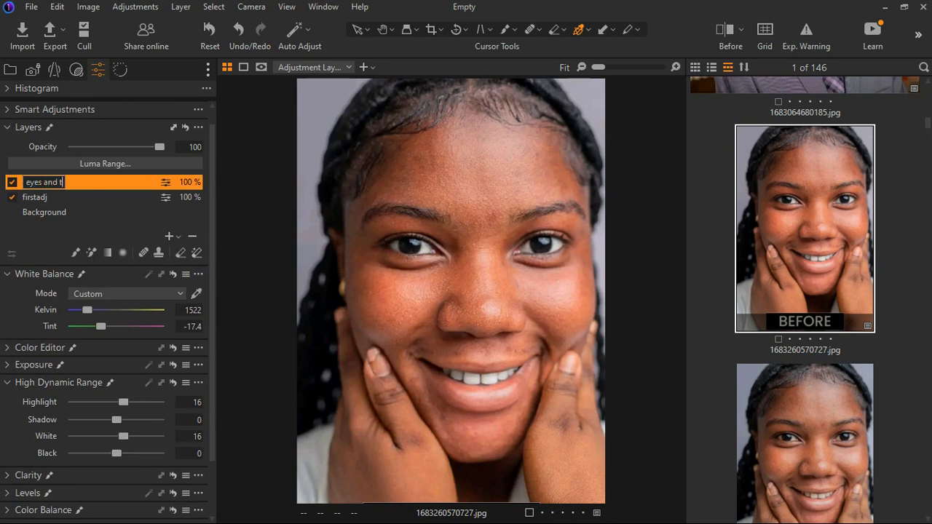
text(eeth)
key(Return)
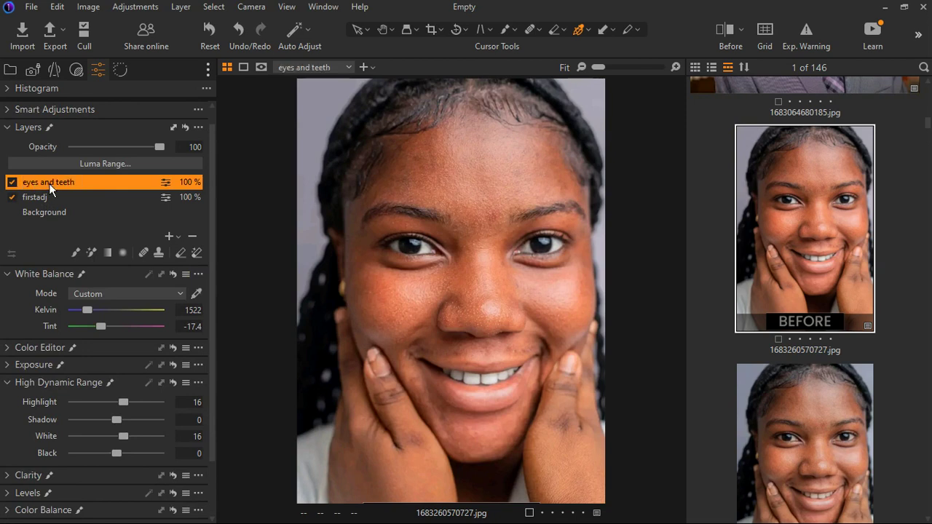
Add a new empty adjustment layer and rename it 'skin t Layer 1'.
click(176, 237)
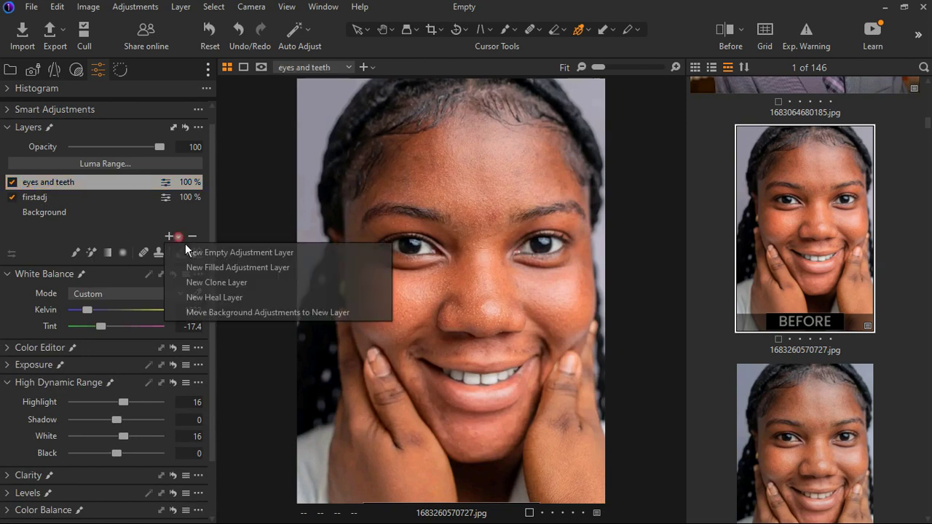
click(226, 254)
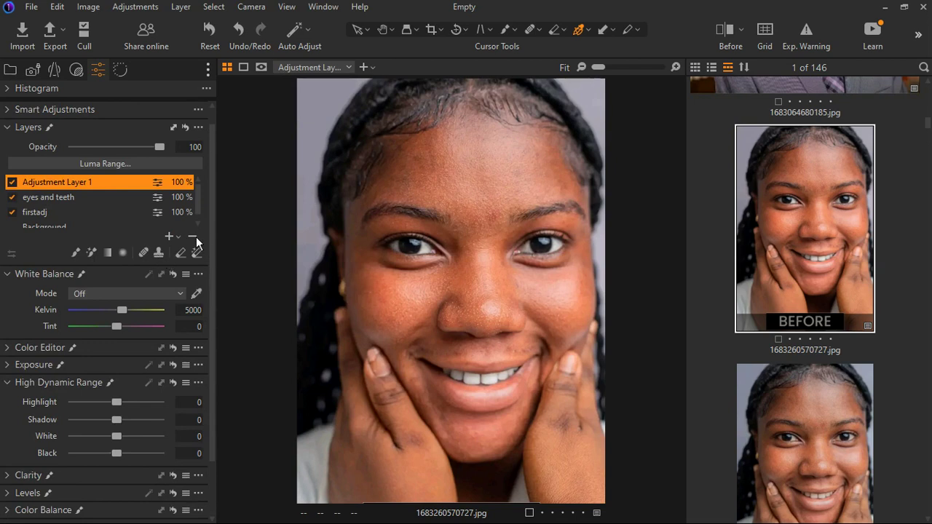
double_click(72, 184)
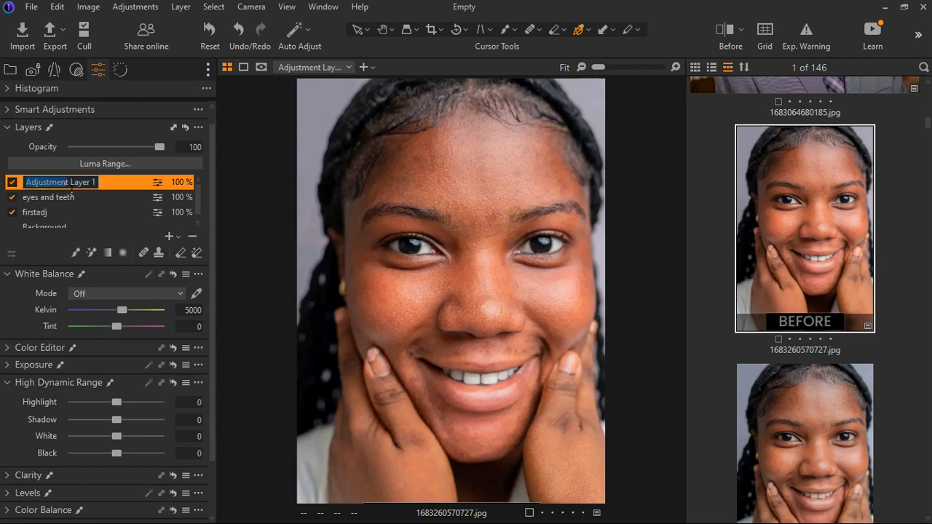
text(st)
key(BackSpace)
text(kin)
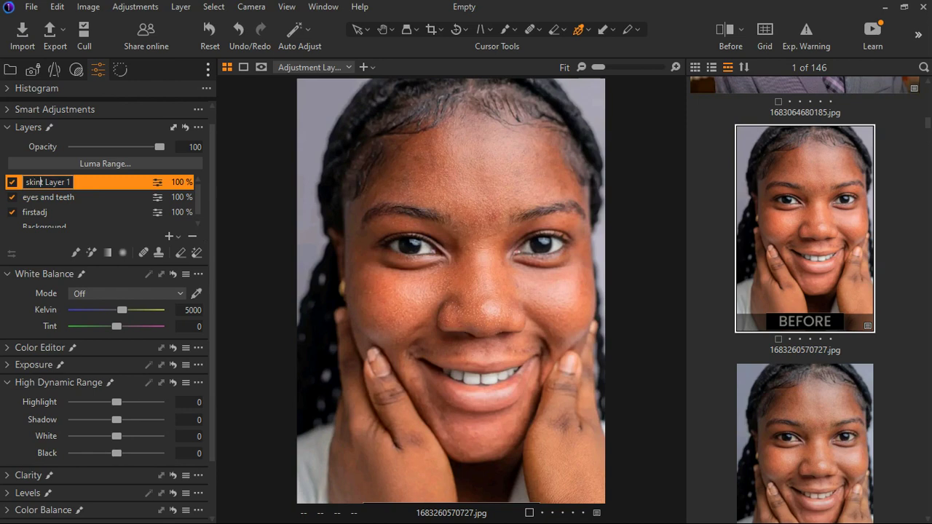
key(Return)
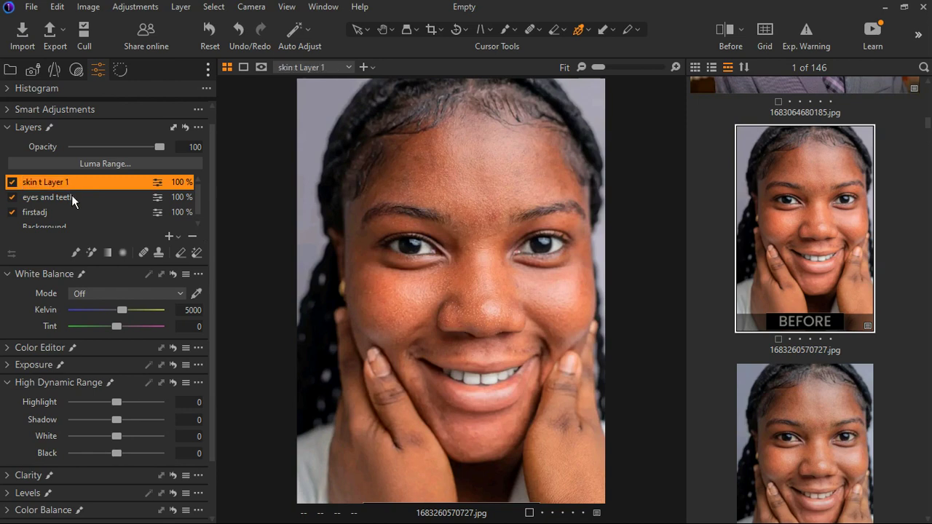
Mask the face's skin with the Magic Brush and check the mask overlay.
click(82, 258)
click(91, 253)
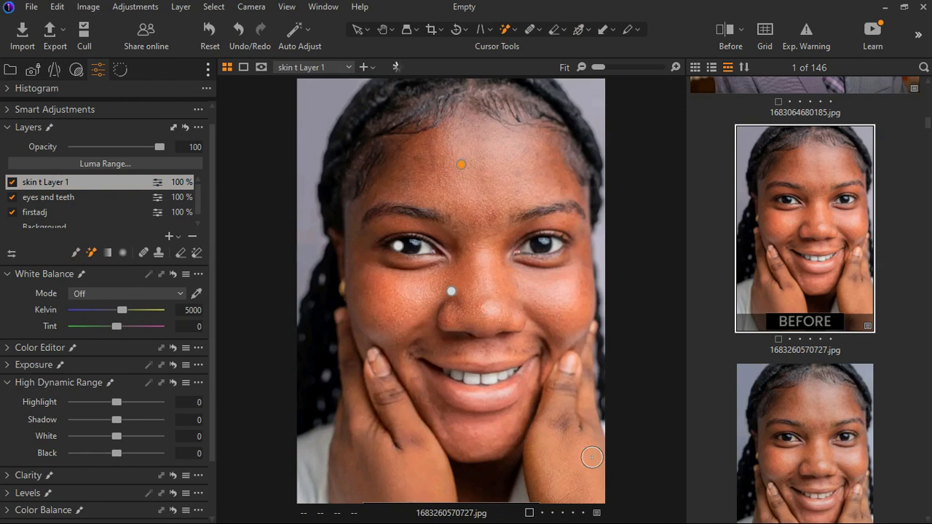
key(m)
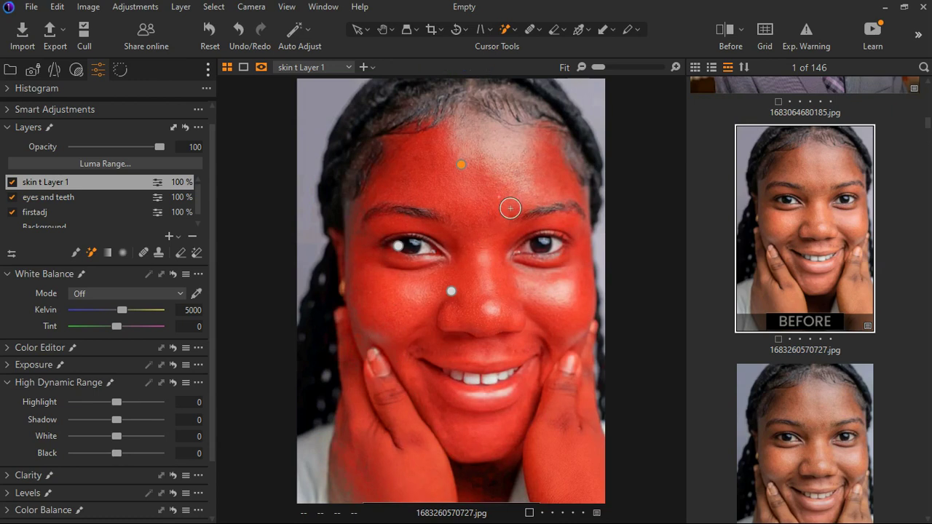
key(m)
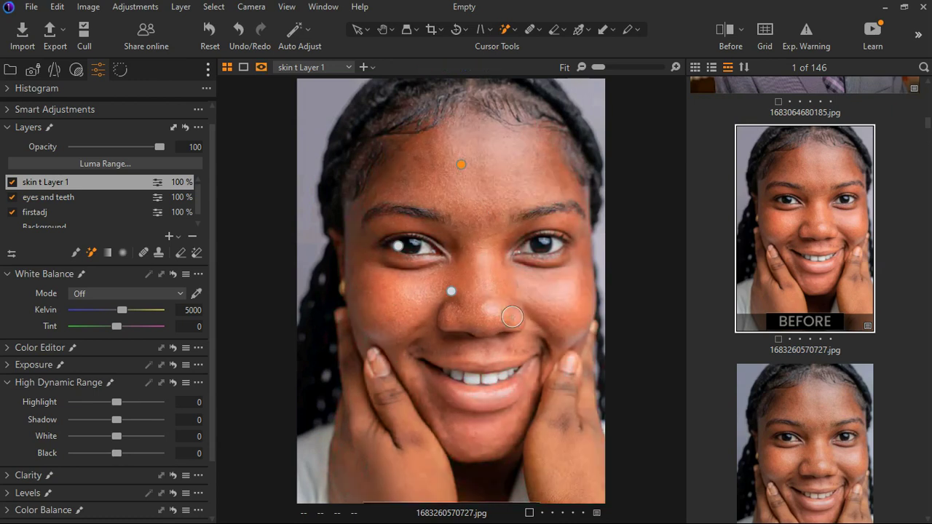
key(m)
key(m)
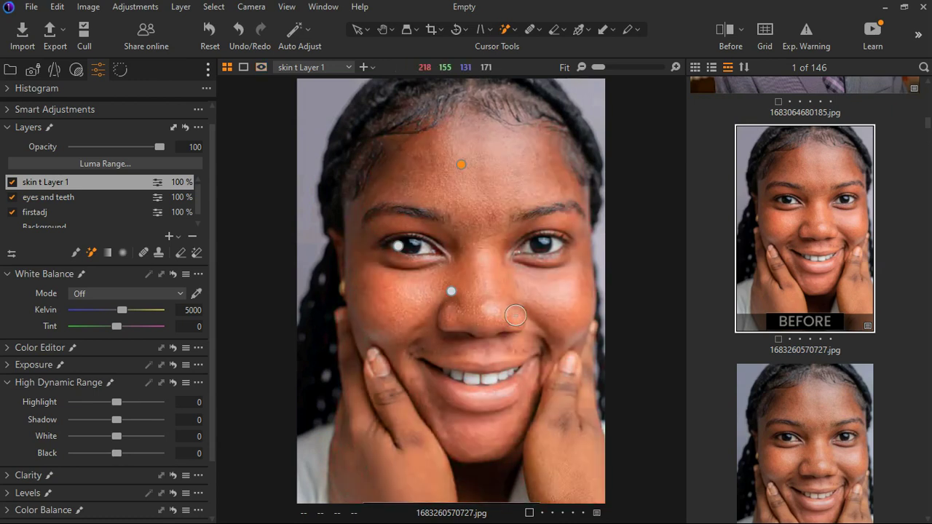
Pick the Skin Tone target from facial skin in the Color Editor, landing on RGB 184/113/80.
click(26, 275)
click(9, 292)
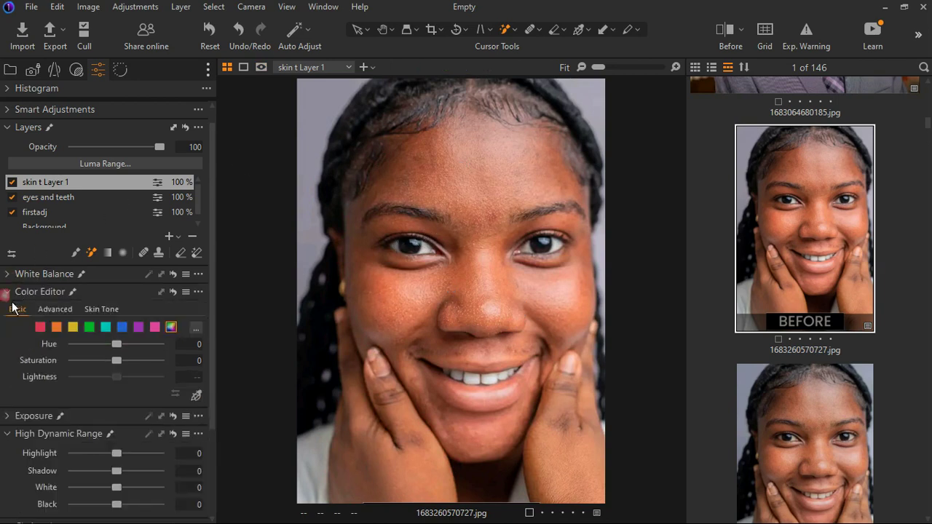
click(115, 310)
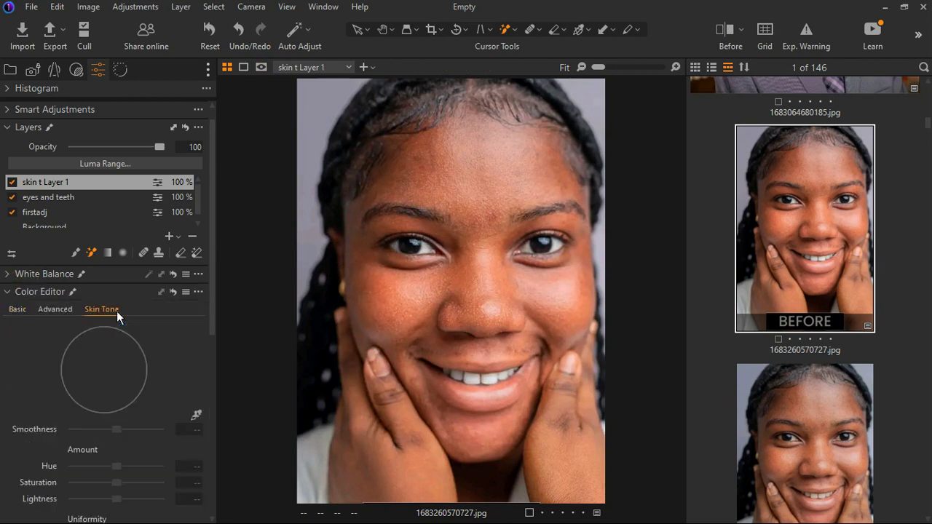
click(198, 416)
scroll(201, 405, down, 5)
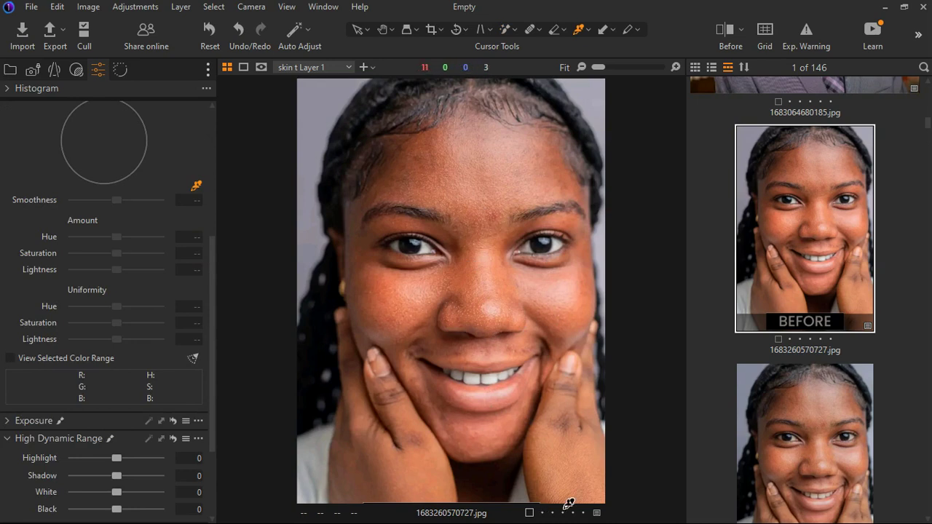
key(ctrl+alt+0)
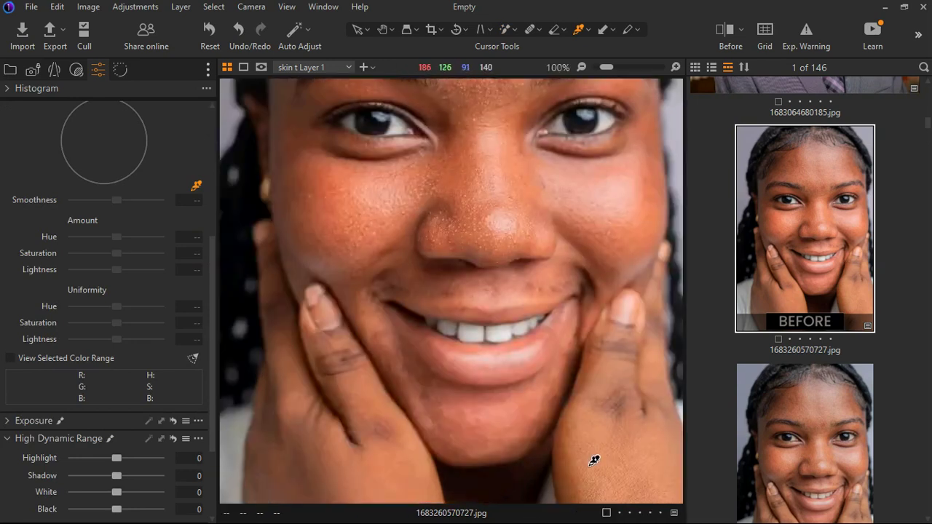
click(468, 184)
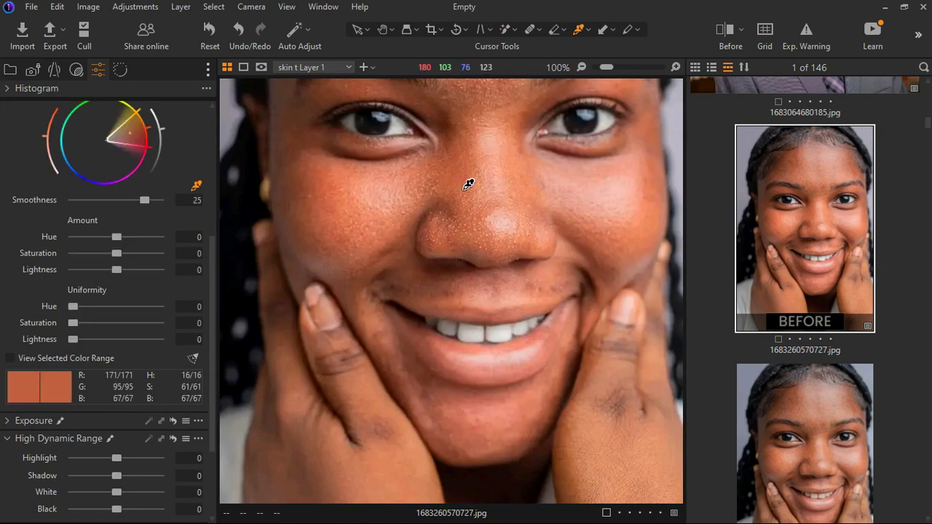
click(406, 490)
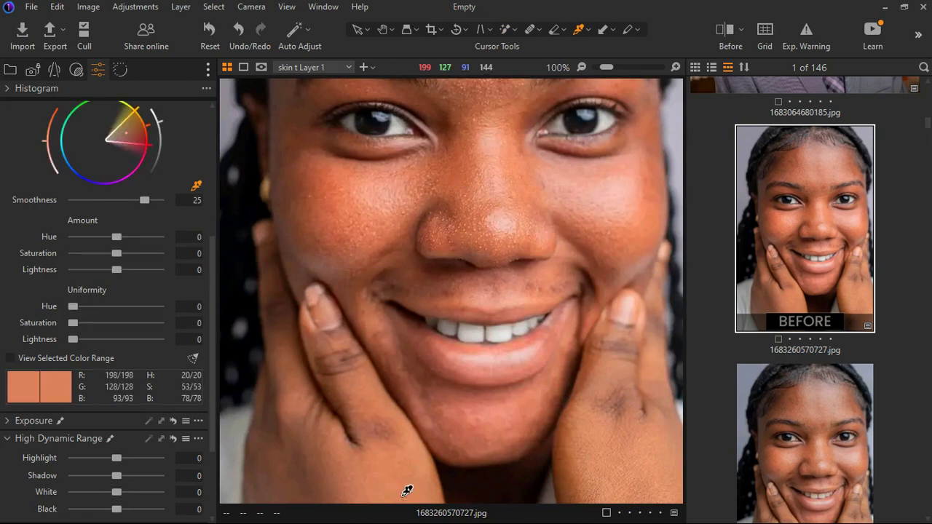
click(593, 466)
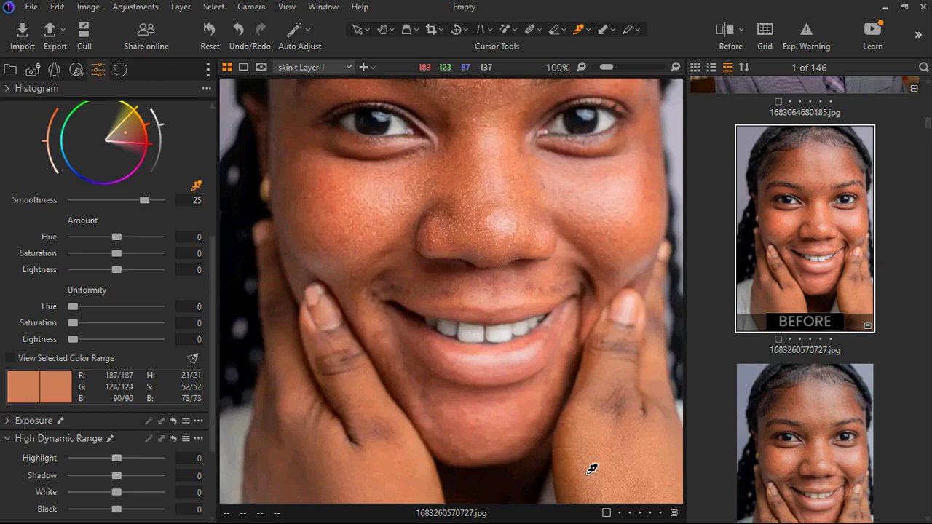
key(ctrl+0)
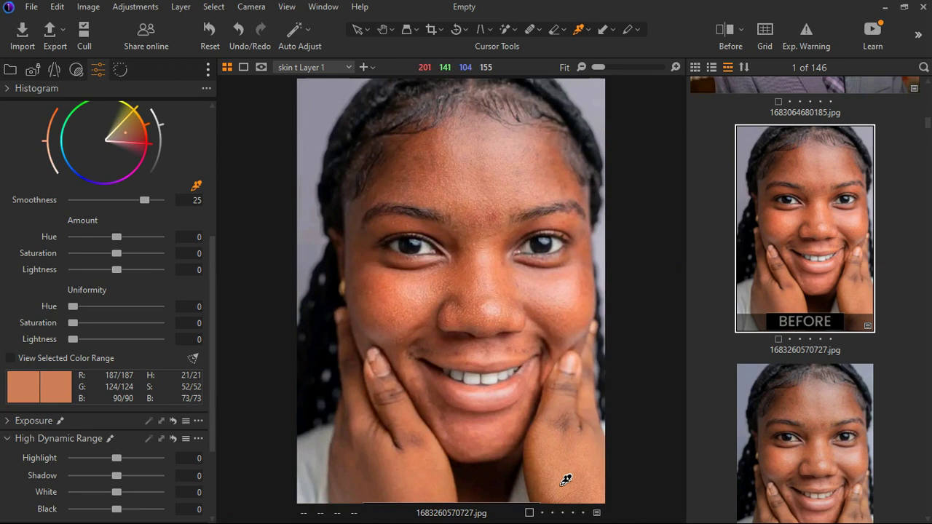
click(495, 241)
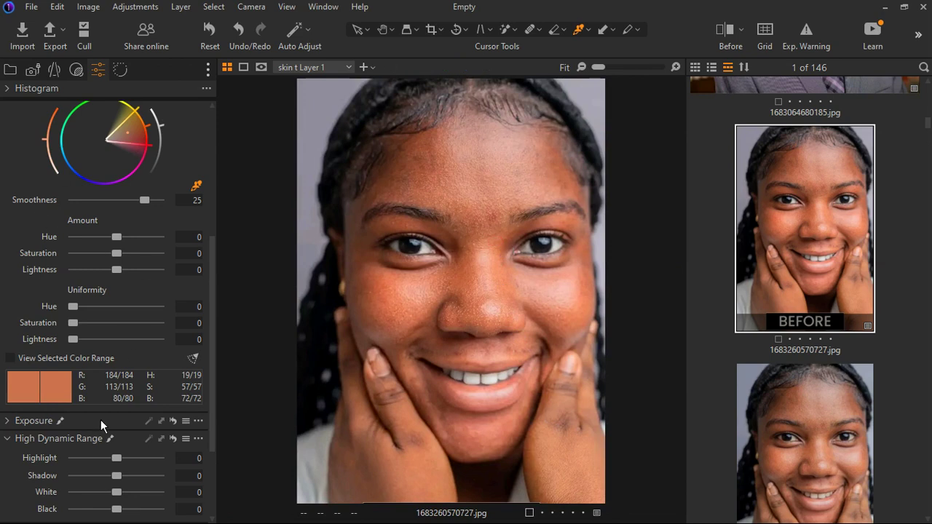
scroll(102, 419, down, 3)
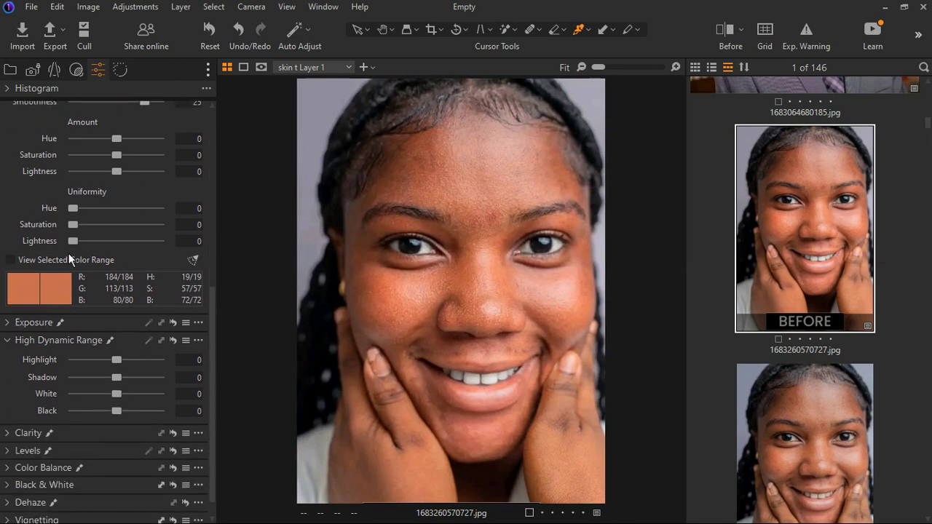
Set Skin Tone Uniformity to Hue 84, Saturation 46 and Lightness 9.
drag(88, 215, 153, 216)
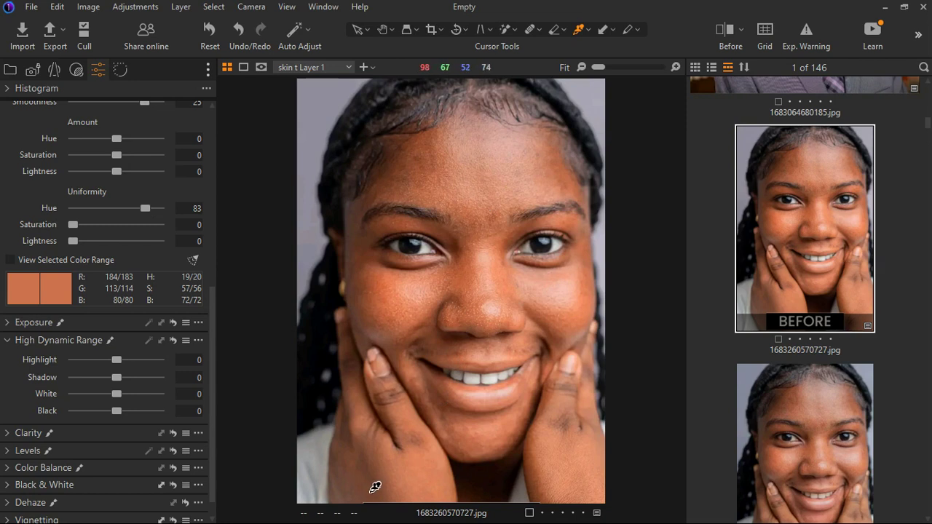
key(z)
drag(153, 210, 151, 212)
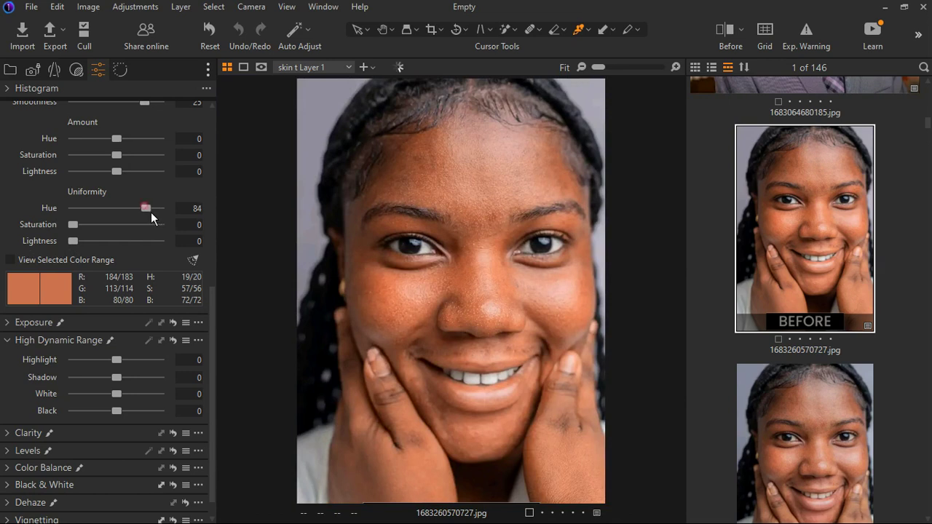
drag(89, 232, 139, 226)
drag(138, 225, 136, 225)
drag(134, 228, 119, 236)
drag(119, 236, 91, 244)
scroll(138, 233, up, 2)
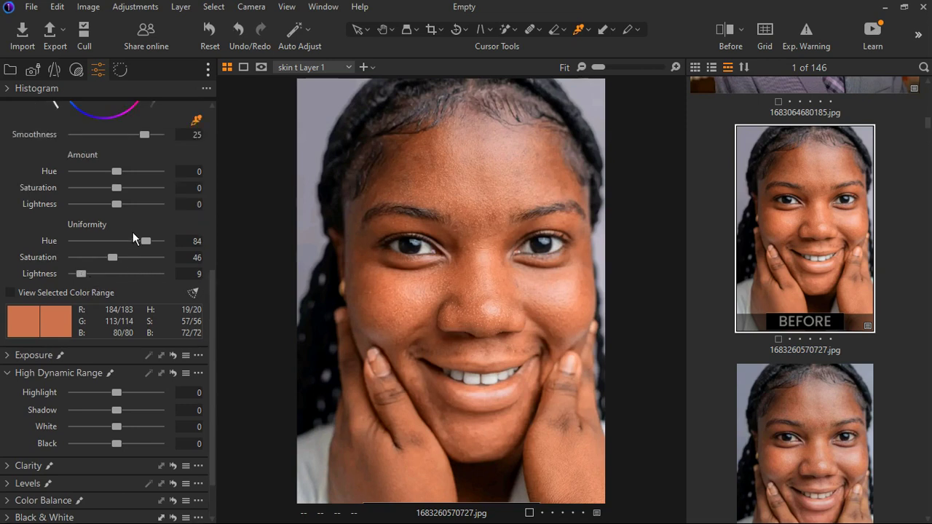
scroll(132, 236, up, 1)
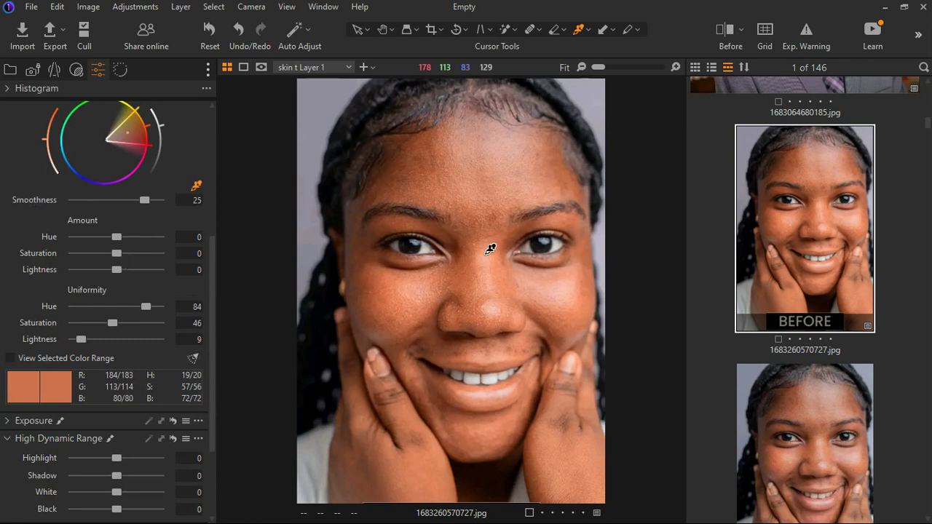
Try several Skin Tone Amount Hue values, settling at -1.1.
mouse_move(125, 244)
mouse_down()
mouse_move(150, 240)
mouse_move(115, 244)
mouse_up()
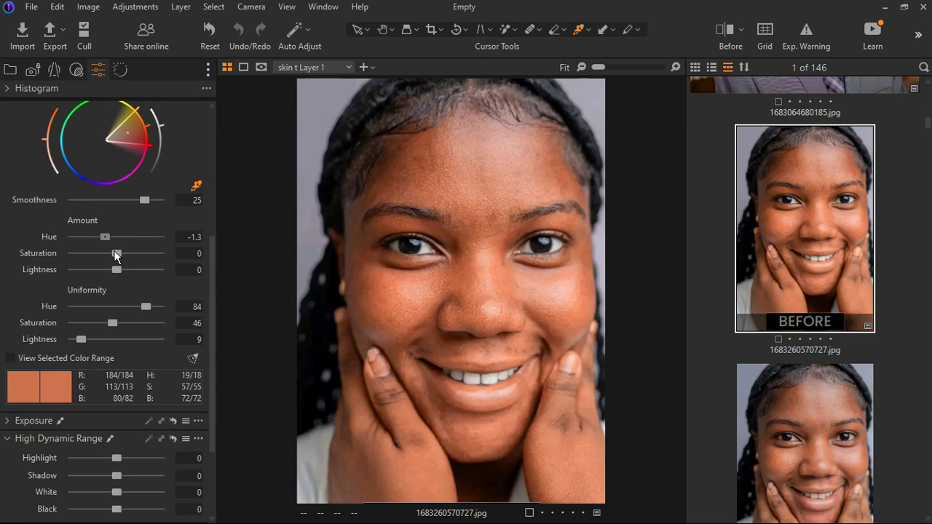
drag(115, 251, 78, 251)
drag(79, 251, 119, 257)
click(117, 255)
key(ctrl+z)
click(107, 237)
scroll(166, 314, up, 5)
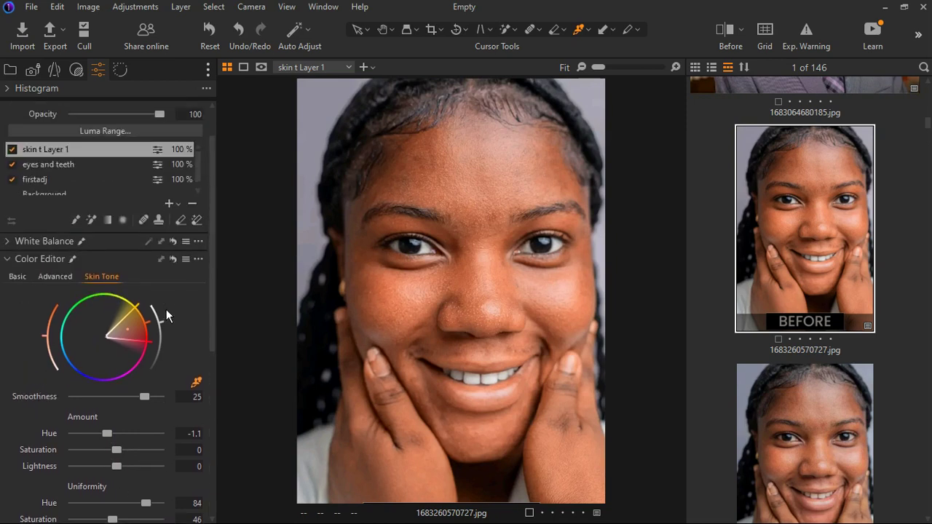
Add a filled adjustment layer, start masking the upper right forehead, and show the Magic Brush settings.
click(179, 206)
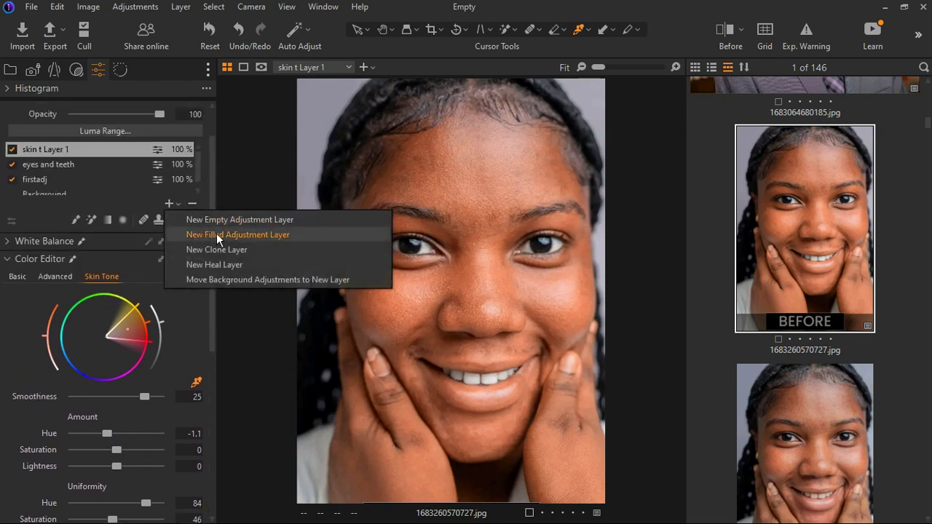
click(216, 228)
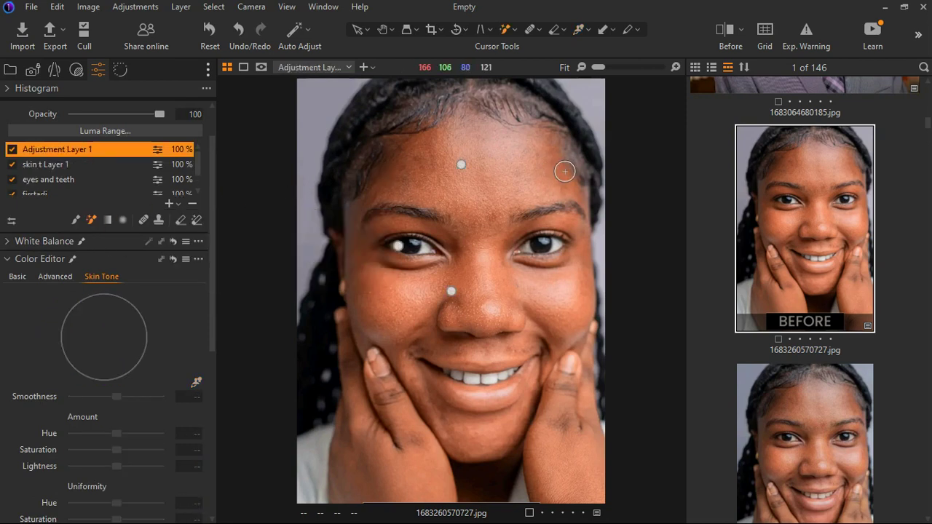
click(555, 162)
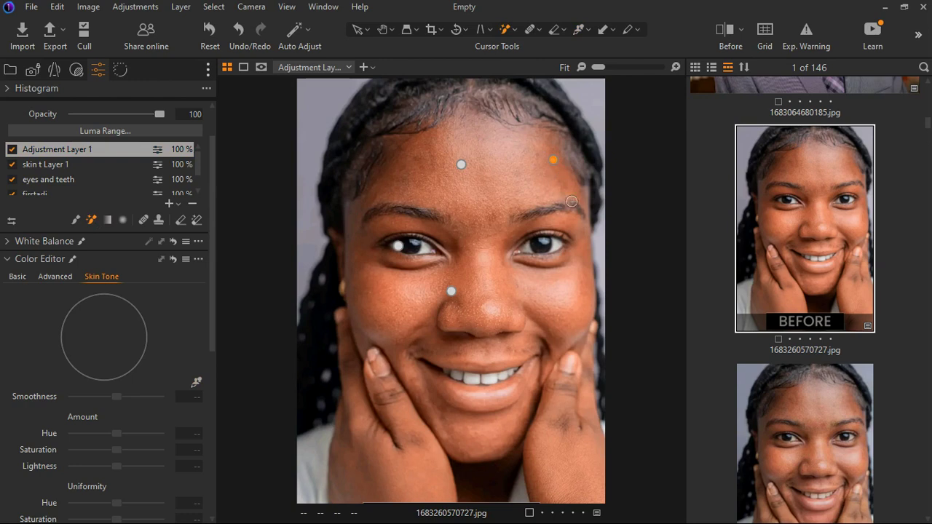
key(m)
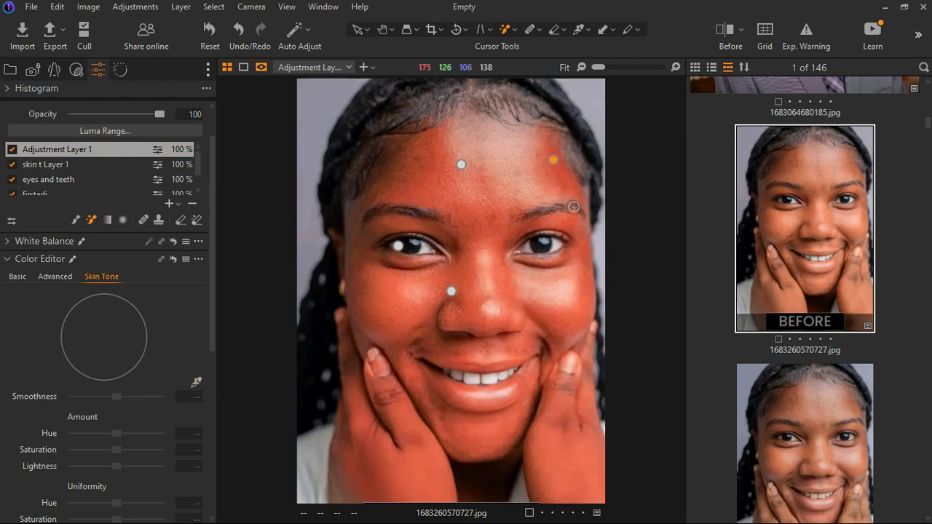
key(m)
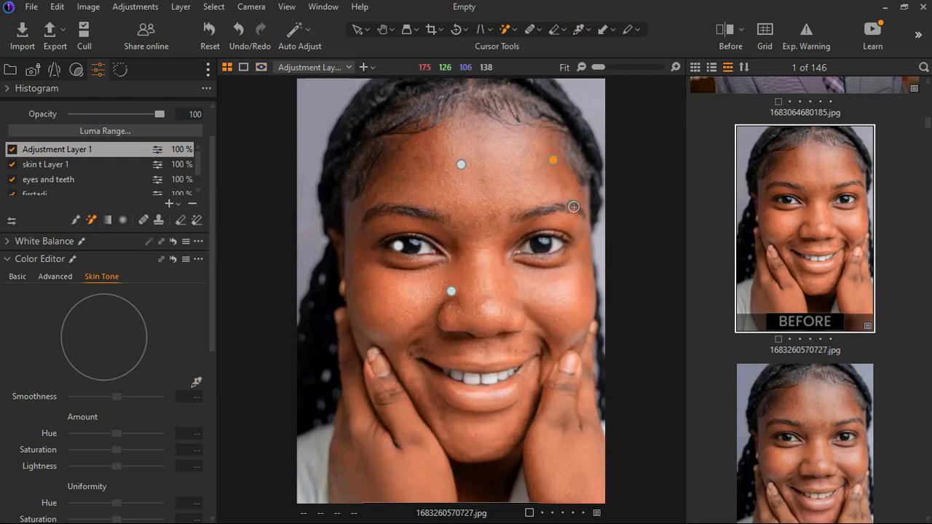
key(m)
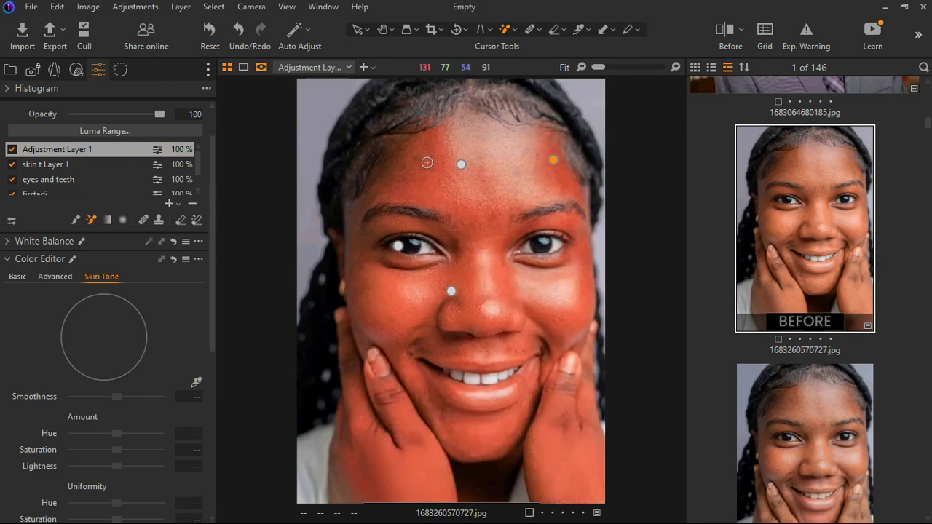
key(m)
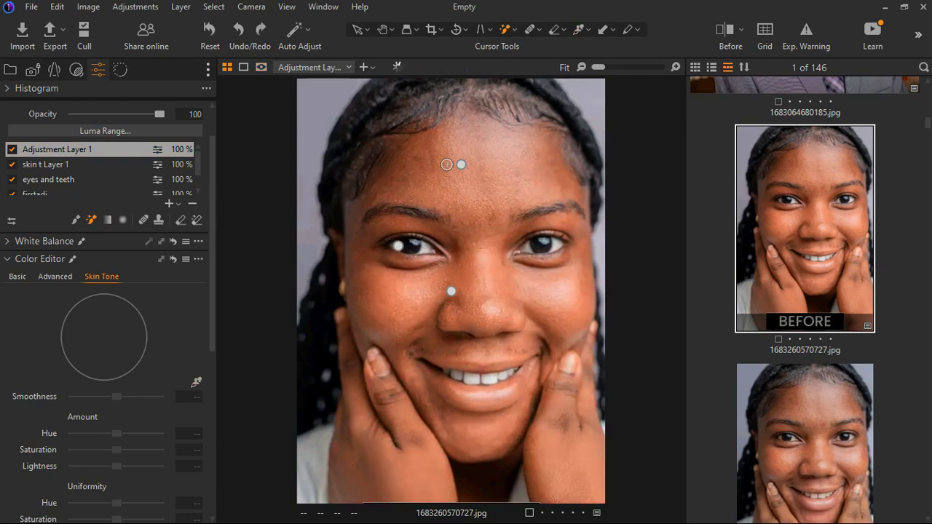
right_click(447, 164)
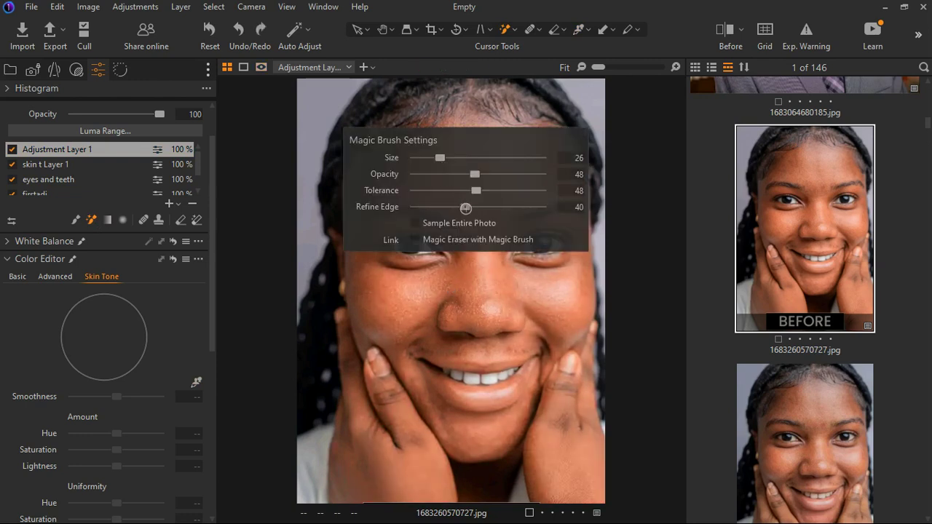
Magic-brush the forehead and face at tolerance 14, refine edge 12, then disable Adjustment Layer 1 and select skin t Layer 1.
drag(461, 209, 429, 209)
drag(476, 190, 433, 188)
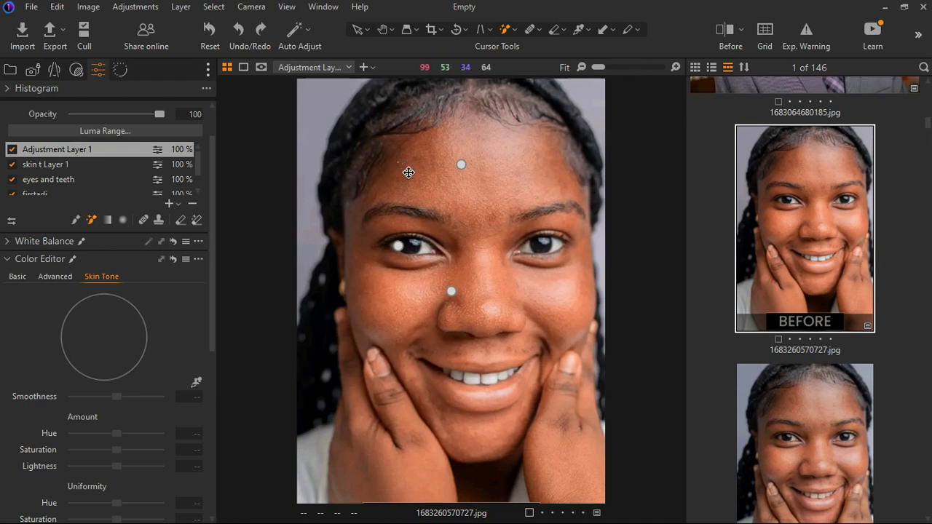
click(398, 161)
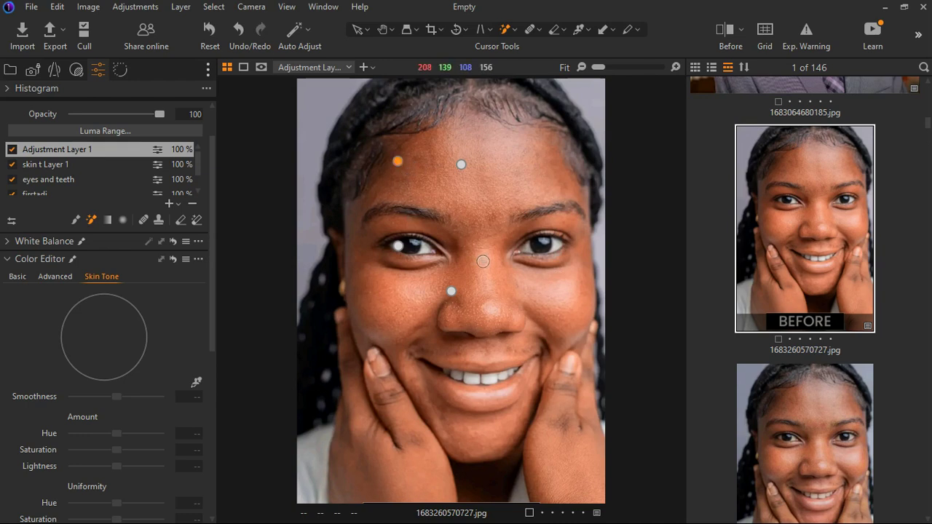
click(552, 176)
click(489, 142)
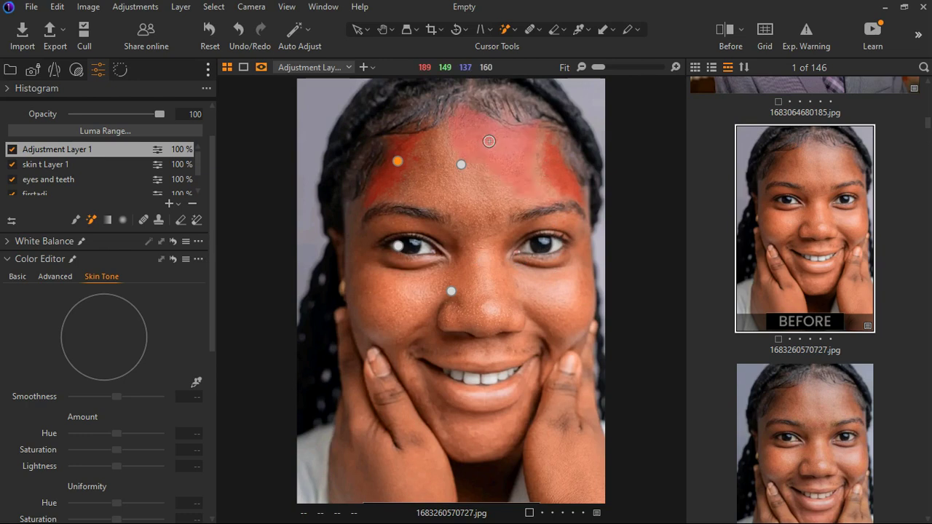
click(439, 148)
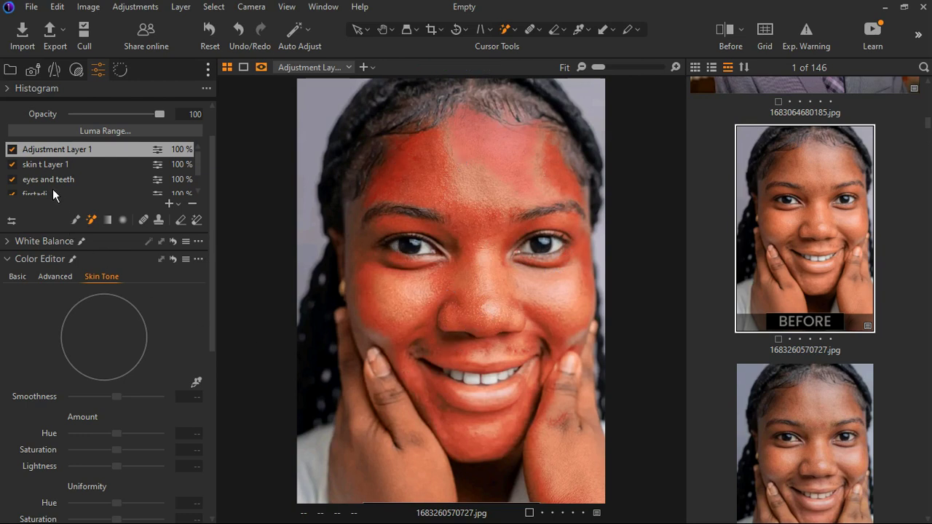
click(13, 150)
click(45, 167)
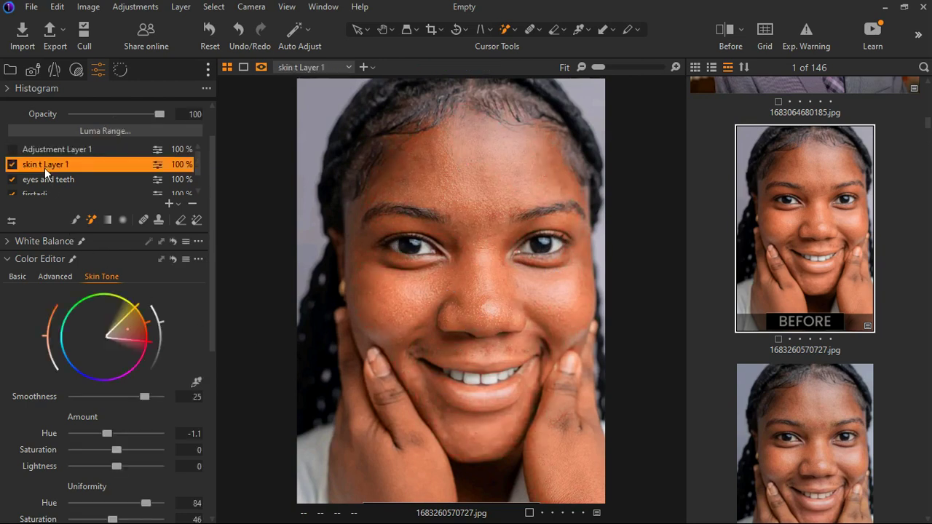
Erase the lower lip from the skin t Layer 1 mask, check it with the overlay hidden, and reselect Adjustment Layer 1.
key(m)
key(m)
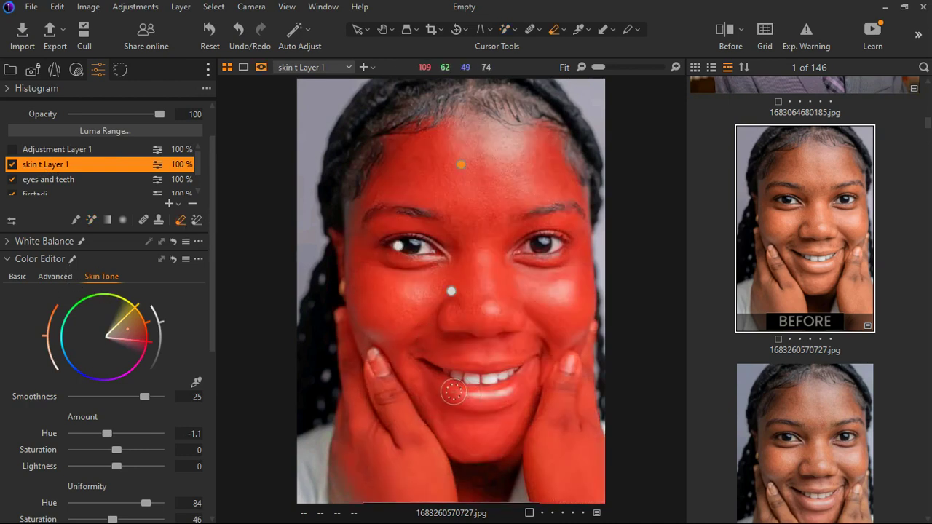
mouse_move(479, 402)
mouse_down()
mouse_move(500, 396)
mouse_move(476, 410)
mouse_move(509, 409)
mouse_move(526, 386)
mouse_move(469, 391)
mouse_move(444, 379)
mouse_up()
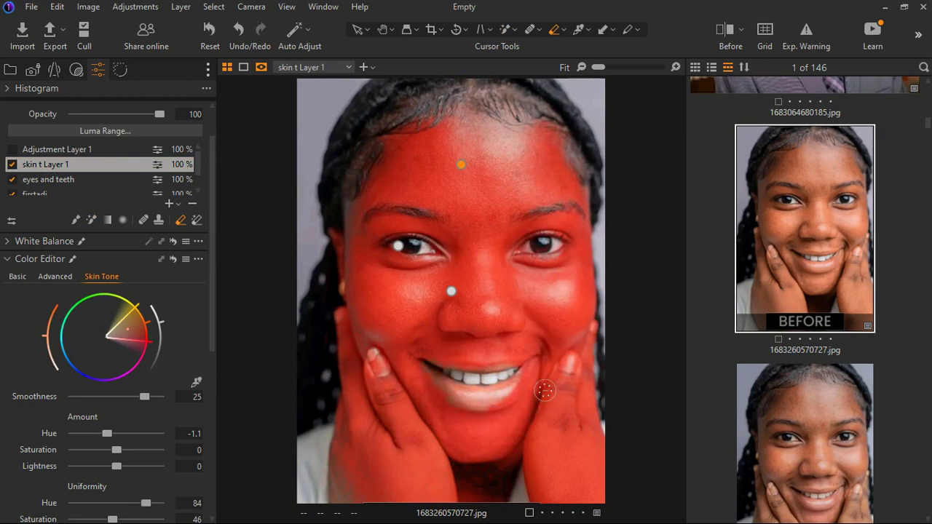
mouse_move(539, 377)
mouse_down()
mouse_move(537, 396)
mouse_move(502, 412)
mouse_move(517, 397)
mouse_up()
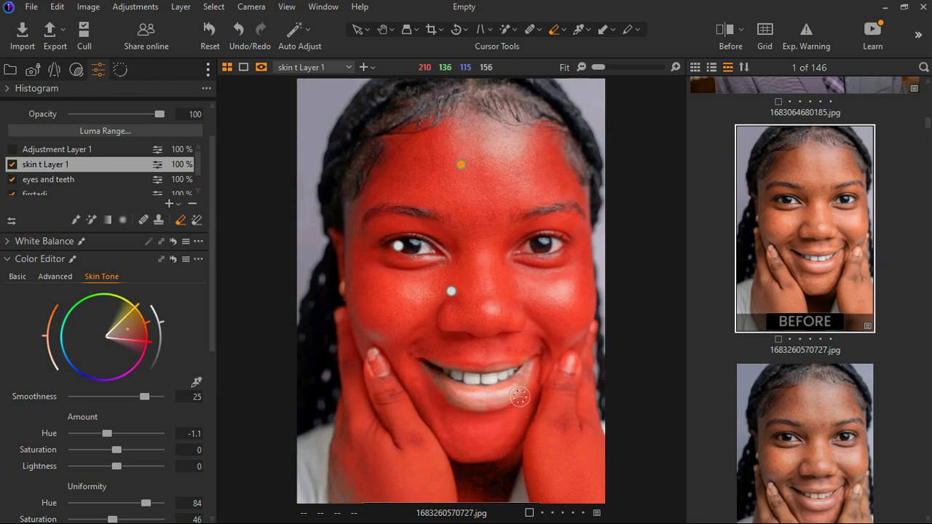
key(m)
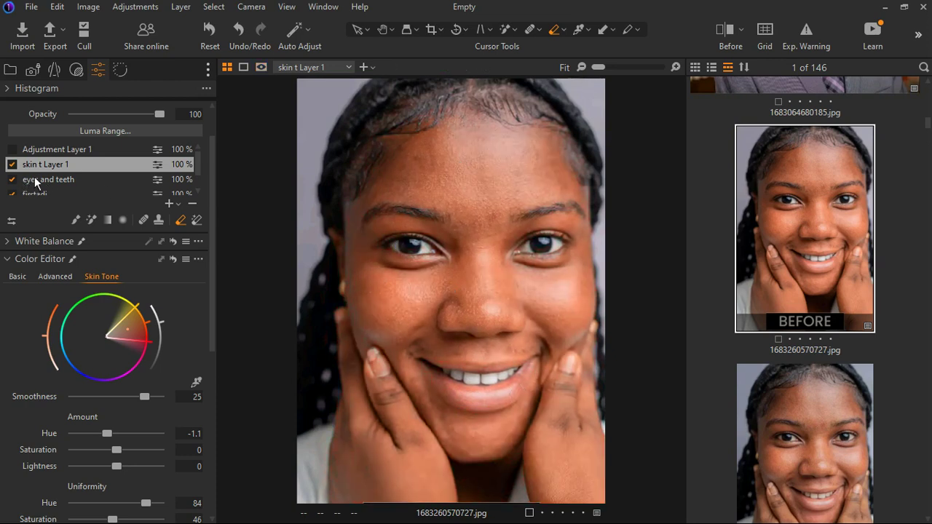
click(65, 155)
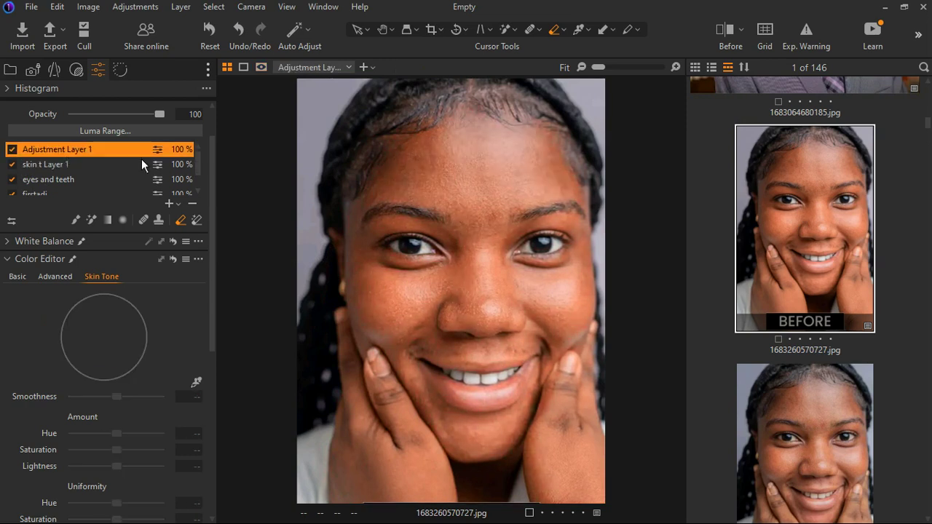
Sample the face's skin tone and set Uniformity Hue 100, Saturation 100, Lightness 39.
click(197, 382)
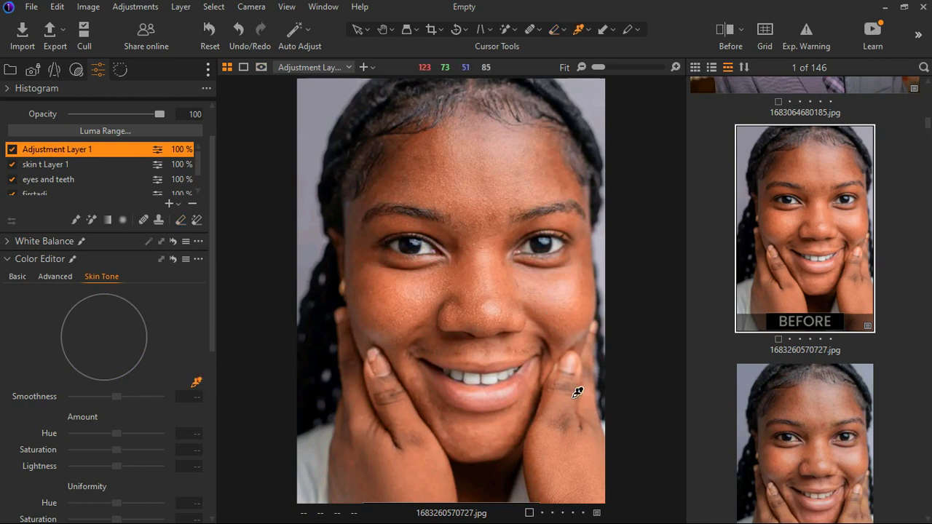
click(499, 267)
scroll(131, 472, down, 3)
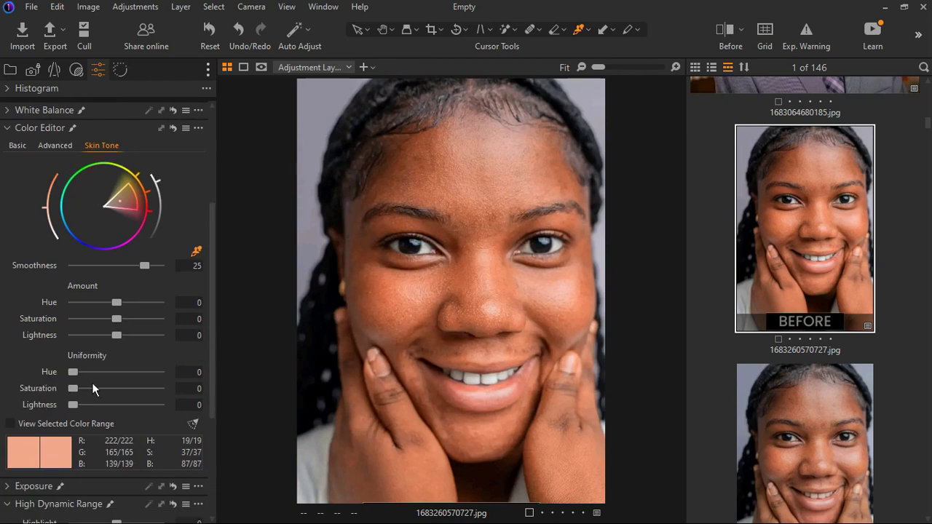
drag(84, 375, 212, 387)
drag(72, 389, 179, 408)
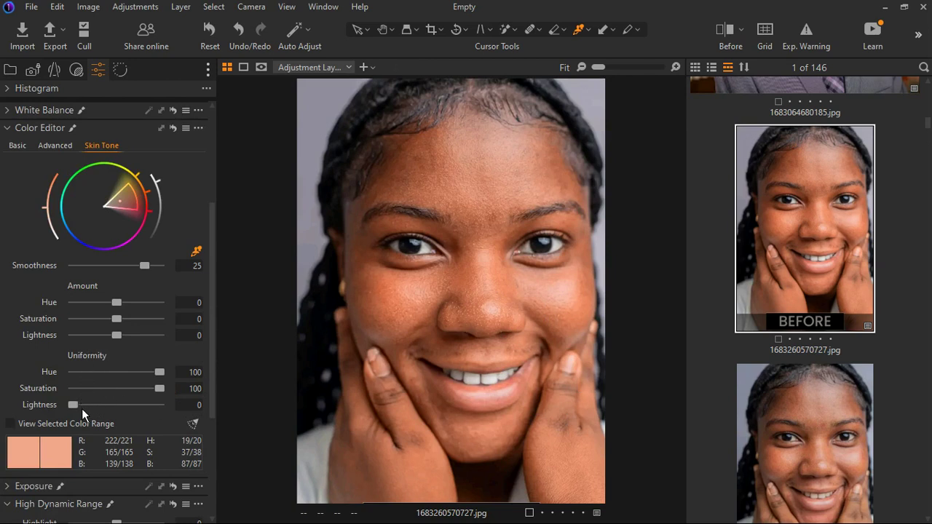
drag(81, 408, 118, 417)
Set the skin tone Amount to Saturation 8.5 and Hue 3.4.
scroll(117, 412, down, 1)
drag(126, 326, 112, 311)
drag(112, 312, 167, 313)
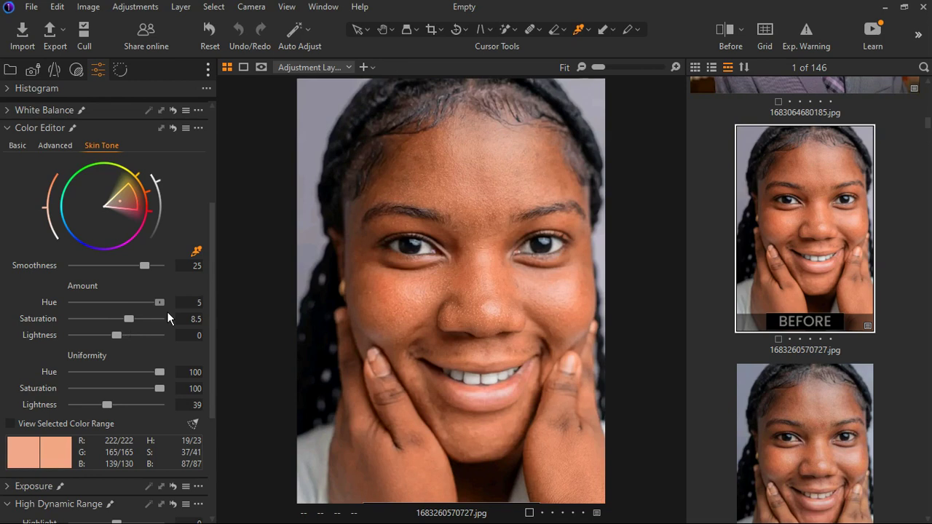
drag(167, 313, 153, 318)
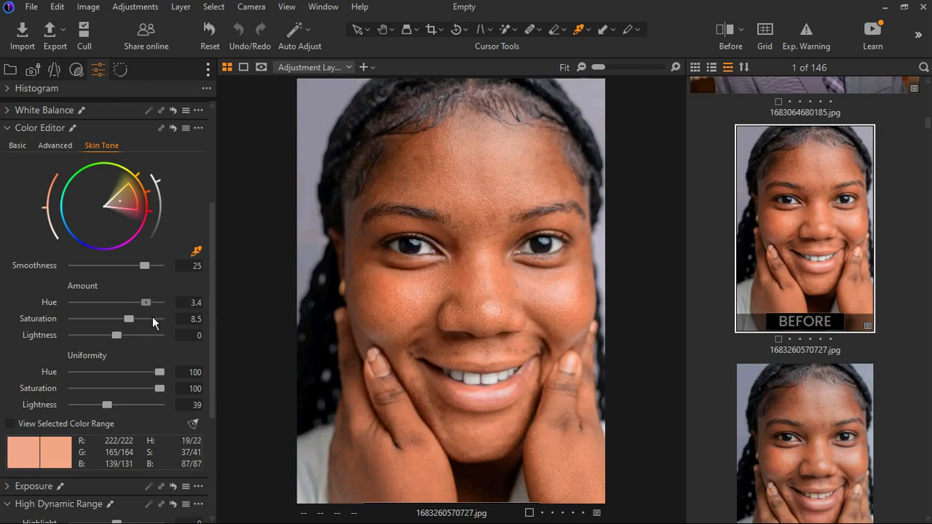
Under High Dynamic Range, raise Shadow to 63 and Black to 33 on Adjustment Layer 1.
click(20, 137)
click(19, 318)
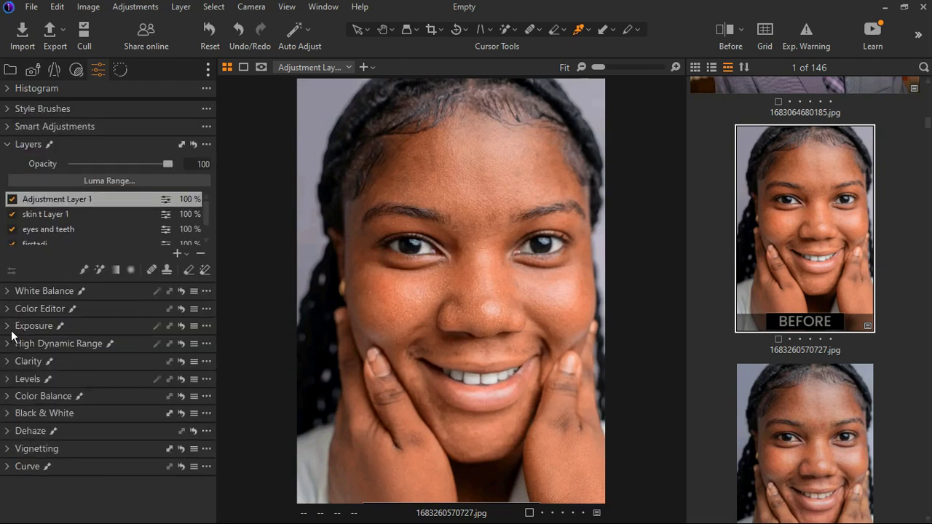
click(10, 325)
click(9, 393)
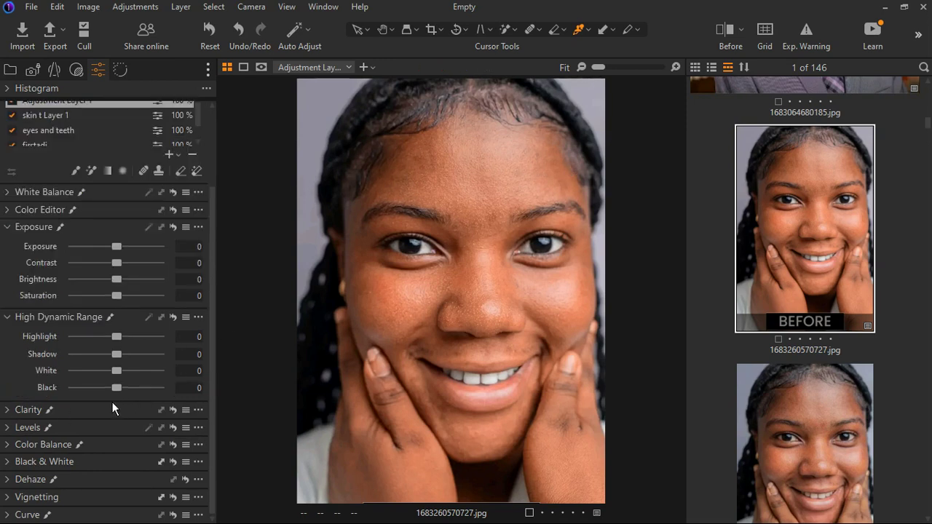
drag(116, 354, 150, 352)
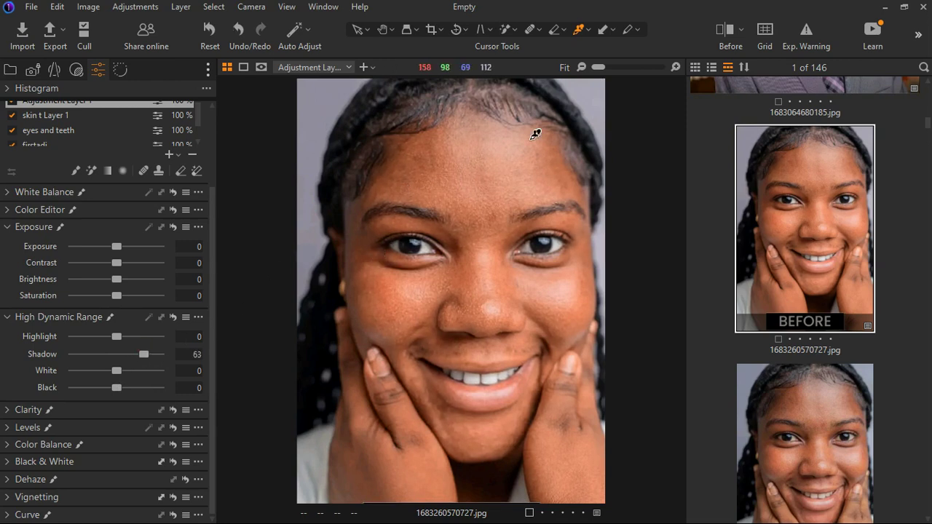
drag(123, 395, 137, 392)
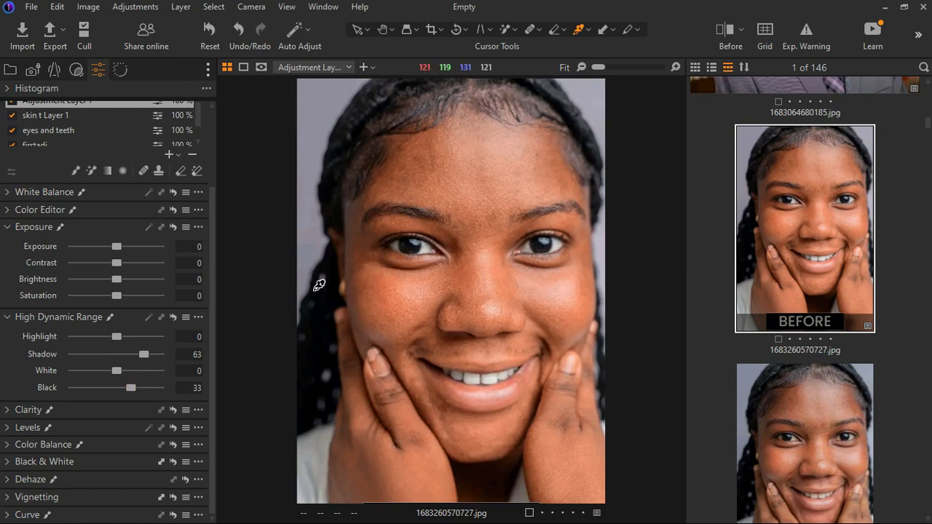
scroll(187, 179, up, 2)
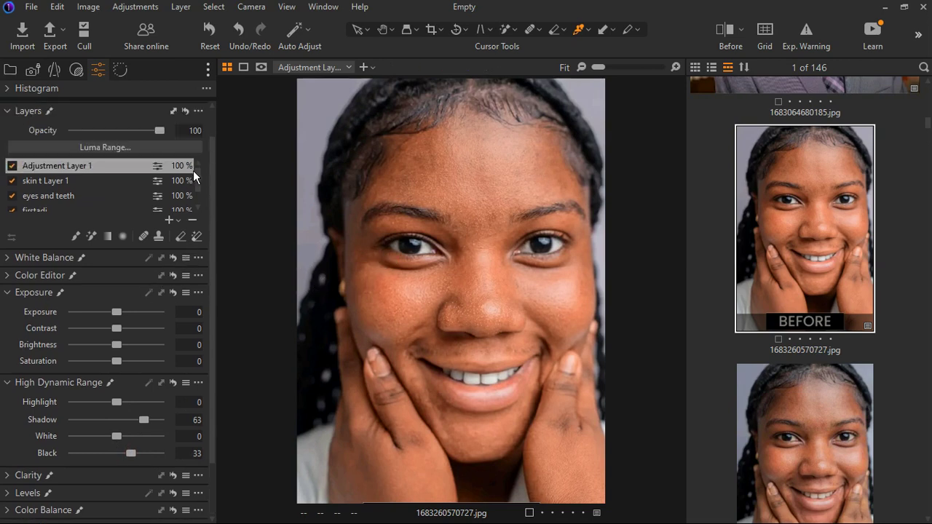
click(15, 295)
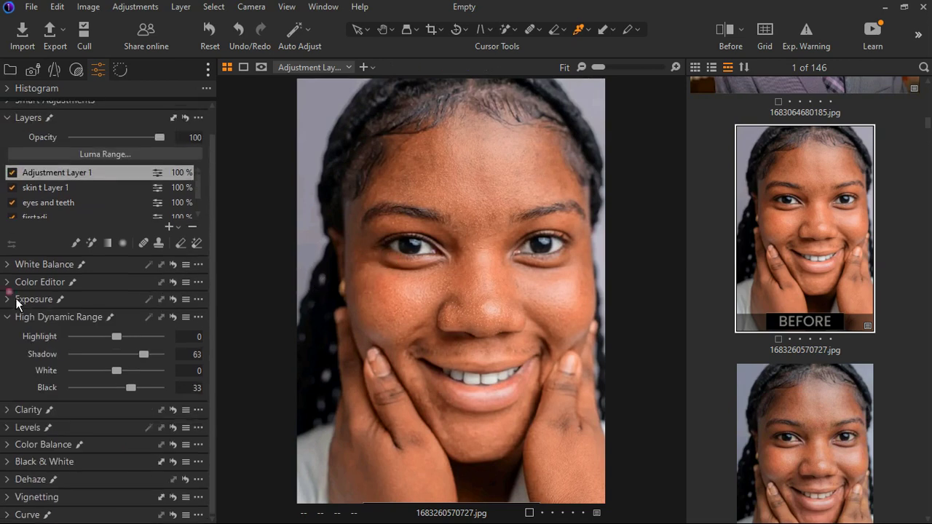
Add a new empty Adjustment Layer 2 and magic-brush a mask from the cheek to the jaw.
click(15, 317)
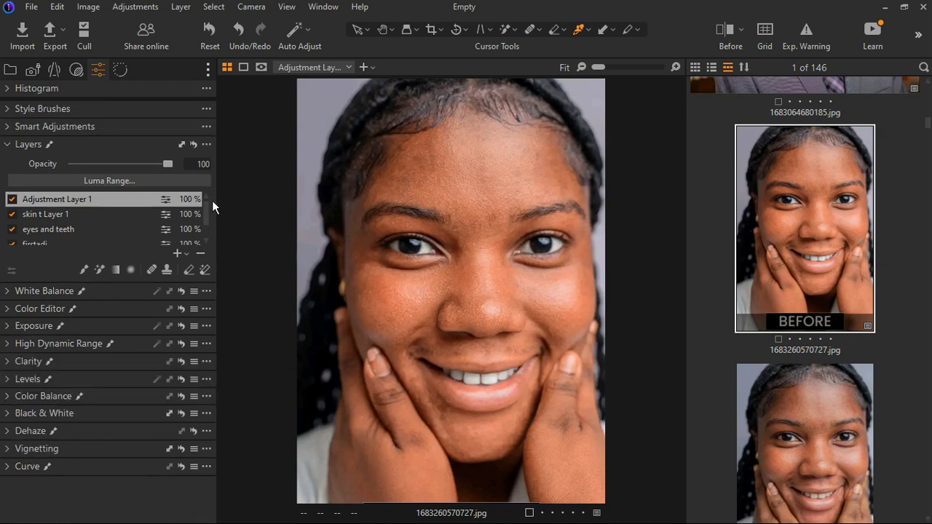
click(191, 258)
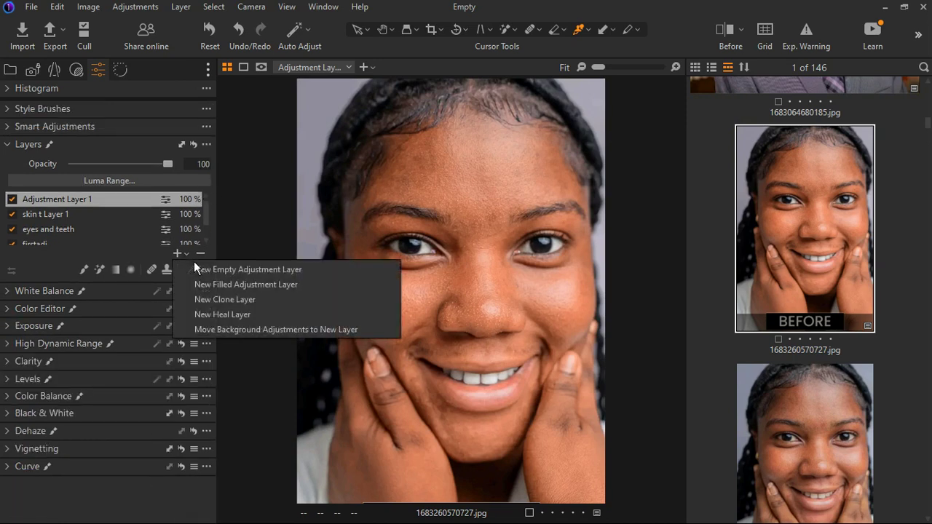
click(230, 275)
click(102, 270)
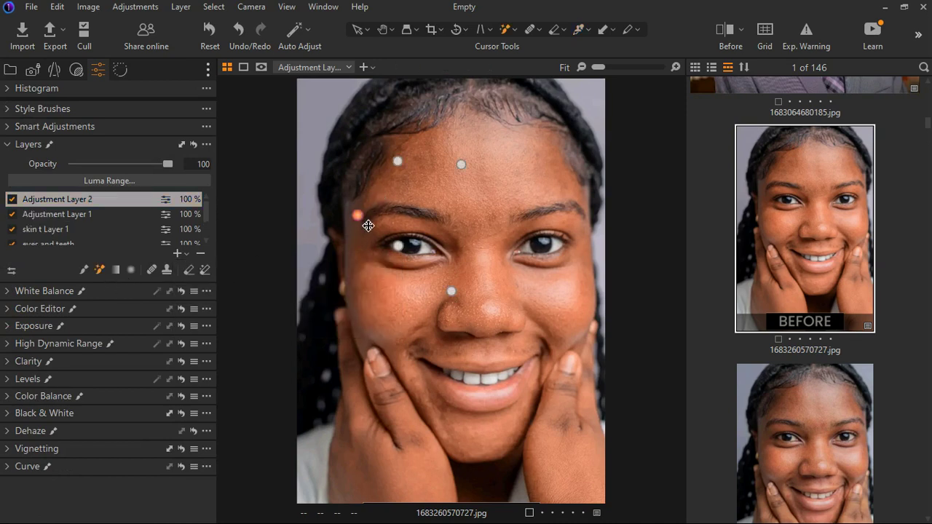
mouse_move(357, 216)
mouse_down()
mouse_move(376, 318)
mouse_move(370, 252)
mouse_up()
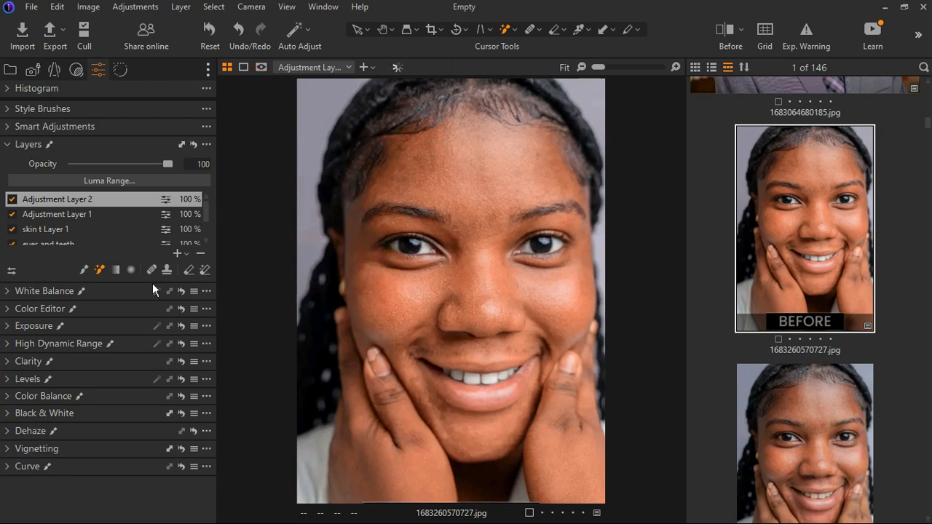
Set Black 57, Shadow 55, Brightness 10 and Saturation 16 on the cheek layer.
click(16, 333)
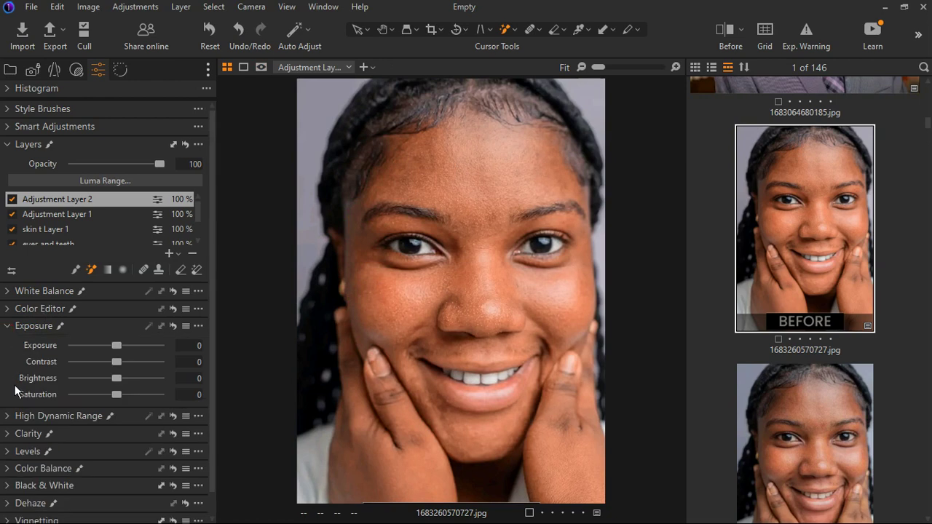
click(15, 419)
scroll(91, 448, down, 1)
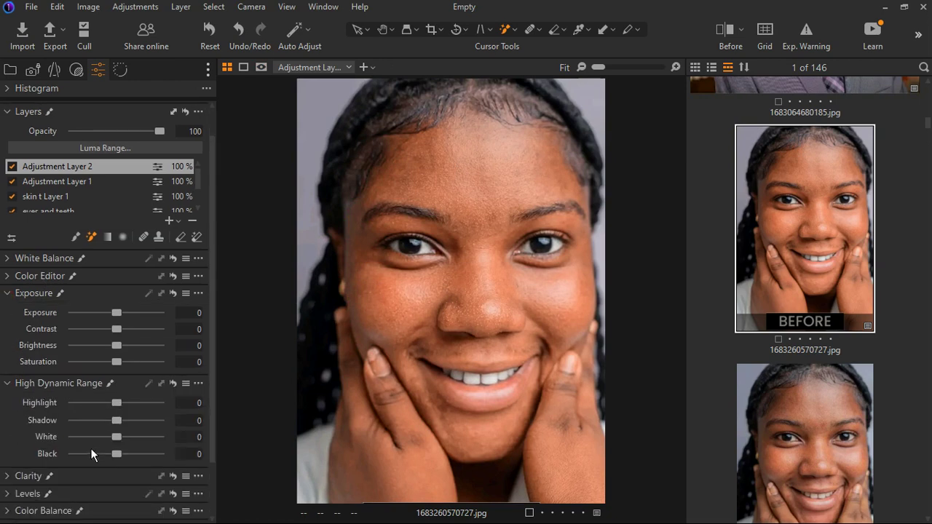
drag(119, 458, 149, 458)
drag(120, 426, 145, 426)
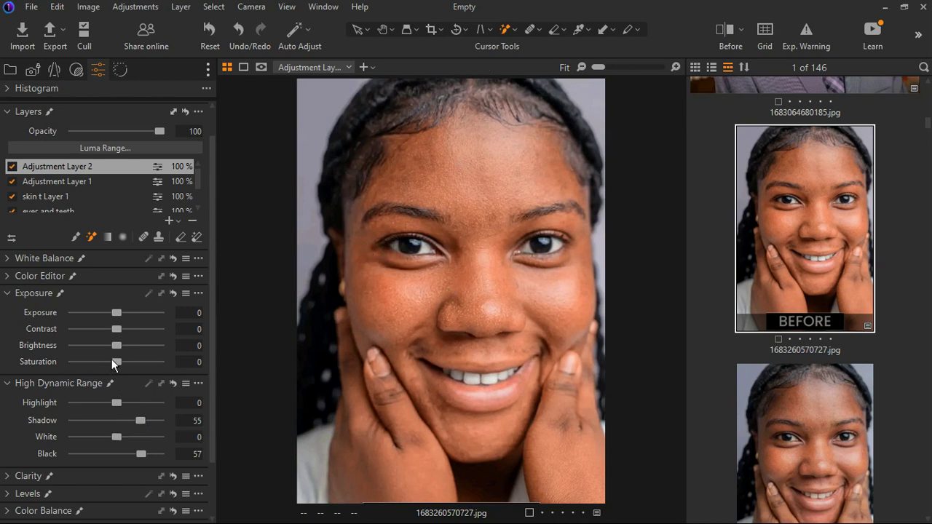
drag(129, 348, 133, 348)
drag(122, 365, 129, 362)
In the Details tab, set sharpening Halo Suppression to 35.
click(129, 79)
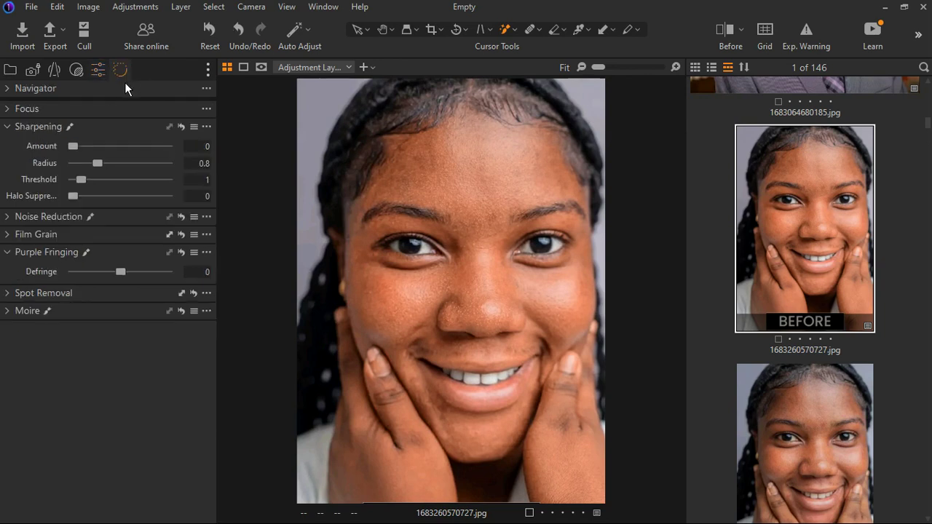
drag(83, 202, 118, 202)
scroll(117, 203, down, 2)
Raise Noise Reduction Luminance to 19 to lightly smooth the skin.
click(16, 219)
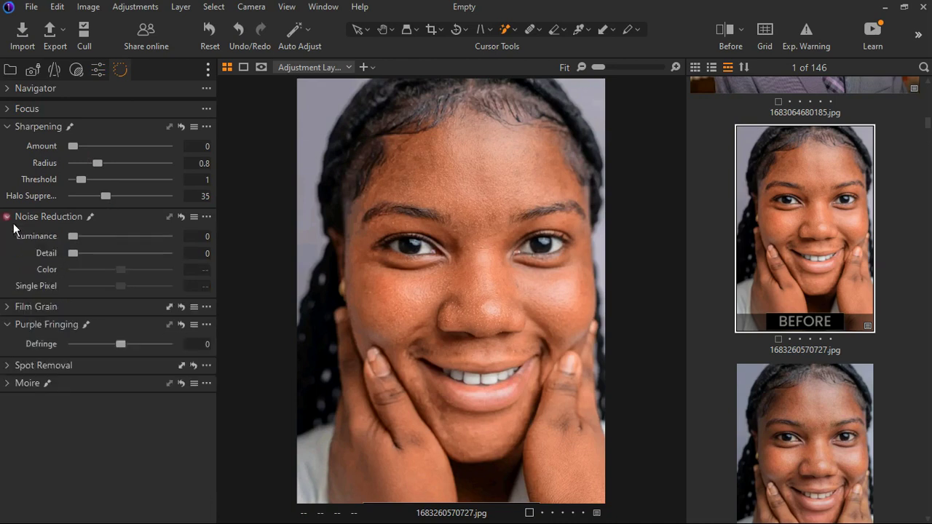
scroll(109, 243, up, 3)
scroll(107, 244, down, 4)
scroll(103, 244, down, 3)
click(99, 71)
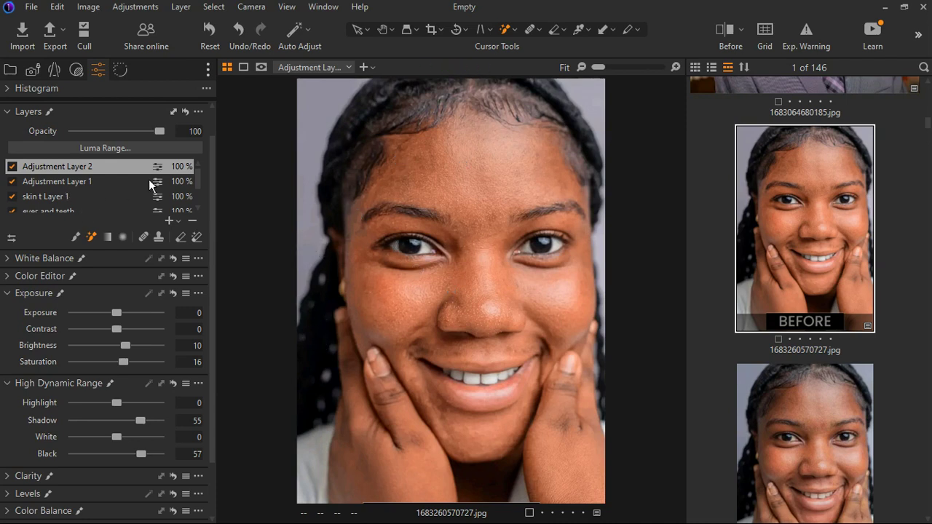
Add empty Adjustment Layer 3 with Brightness -9, White -20 and Highlight -25.
click(177, 221)
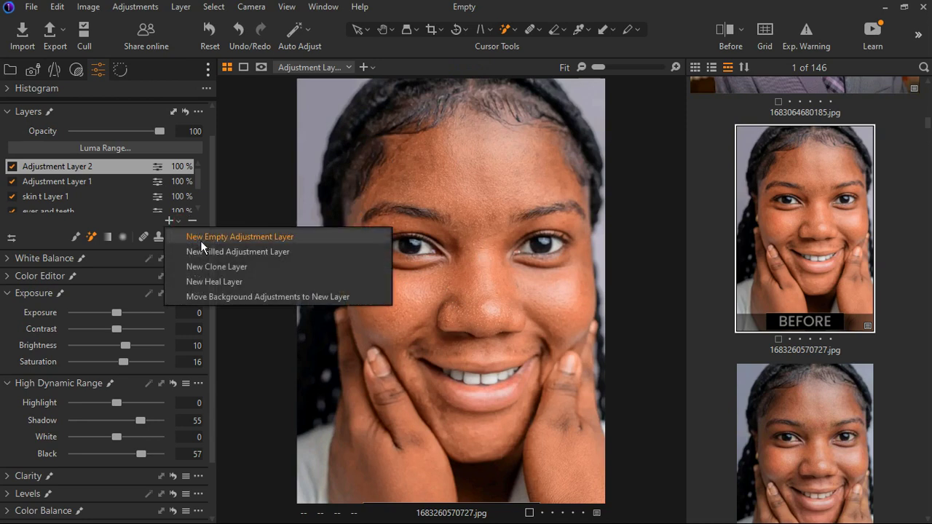
click(200, 241)
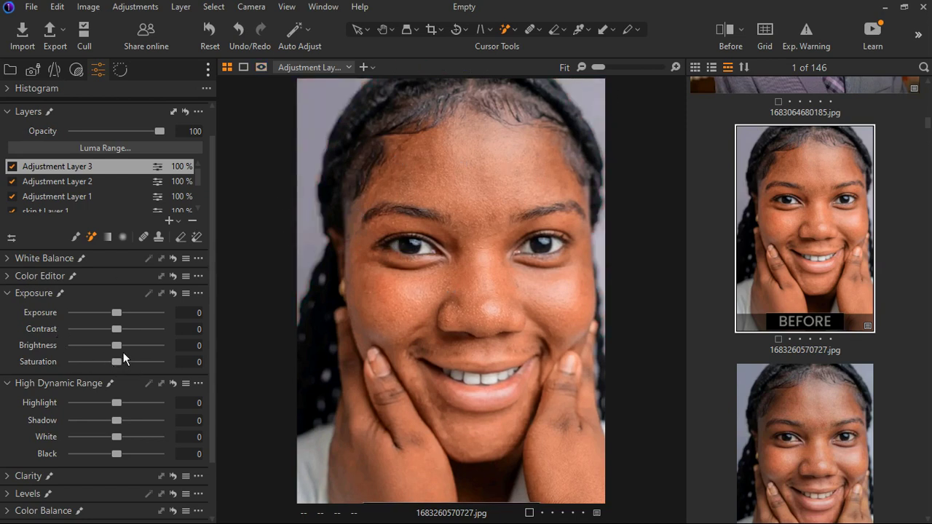
drag(121, 348, 114, 347)
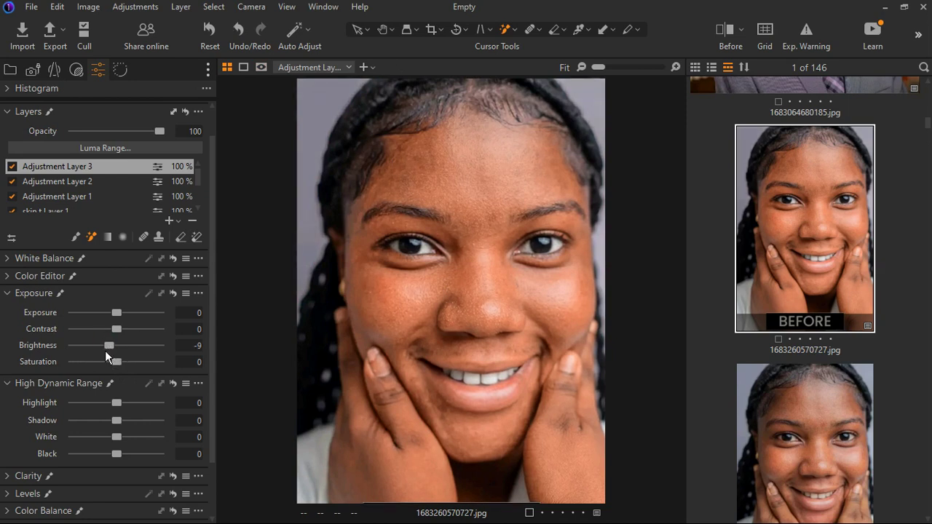
drag(122, 444, 114, 446)
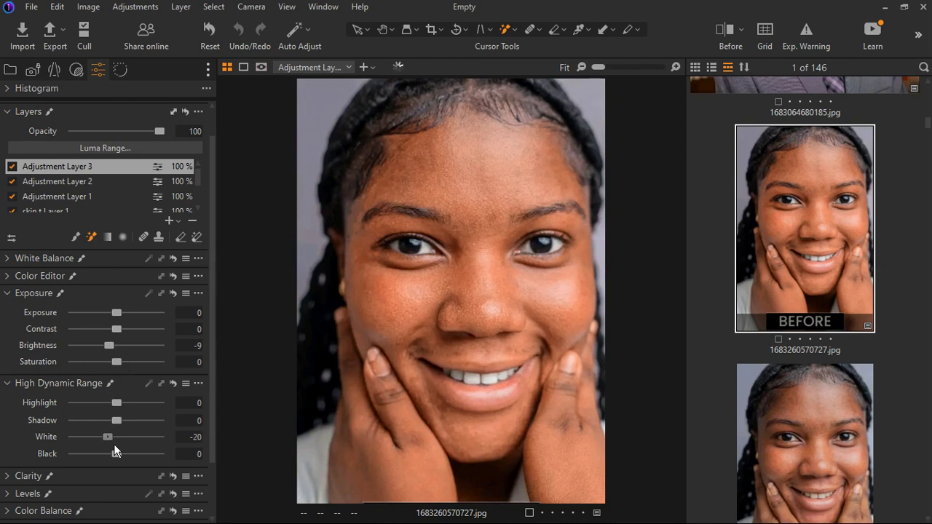
drag(116, 404, 106, 405)
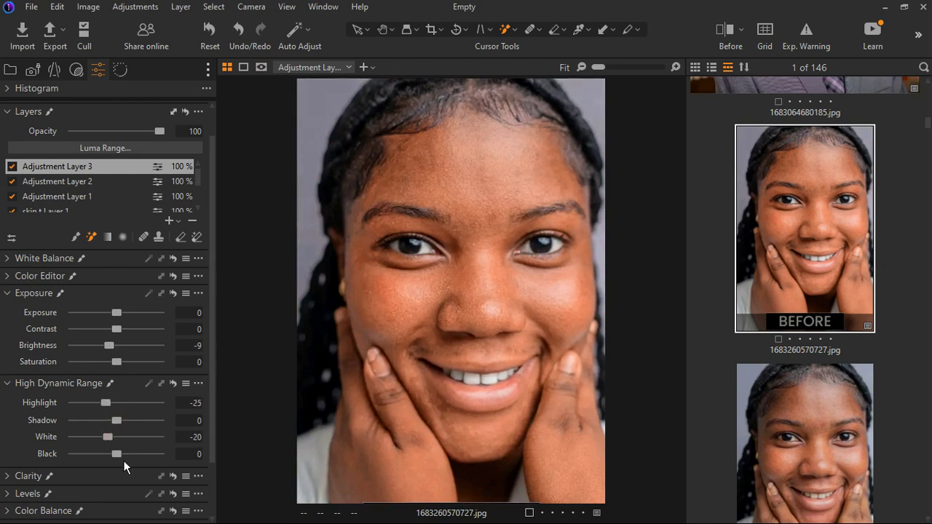
Lift Black to 14 and Shadow to 19, leaving Exposure reset to 0.
mouse_move(123, 460)
mouse_down()
mouse_move(114, 462)
mouse_move(135, 461)
mouse_move(124, 453)
mouse_up()
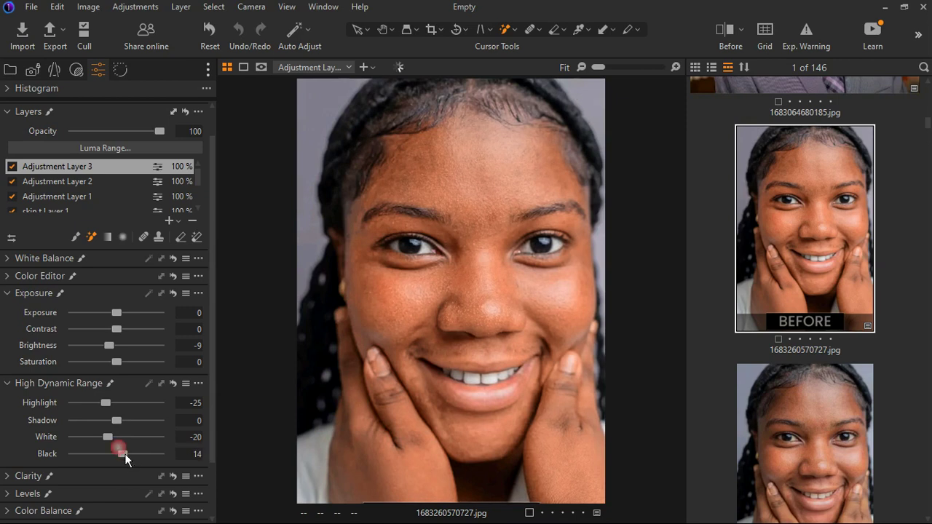
drag(117, 420, 125, 421)
drag(123, 321, 122, 320)
double_click(115, 320)
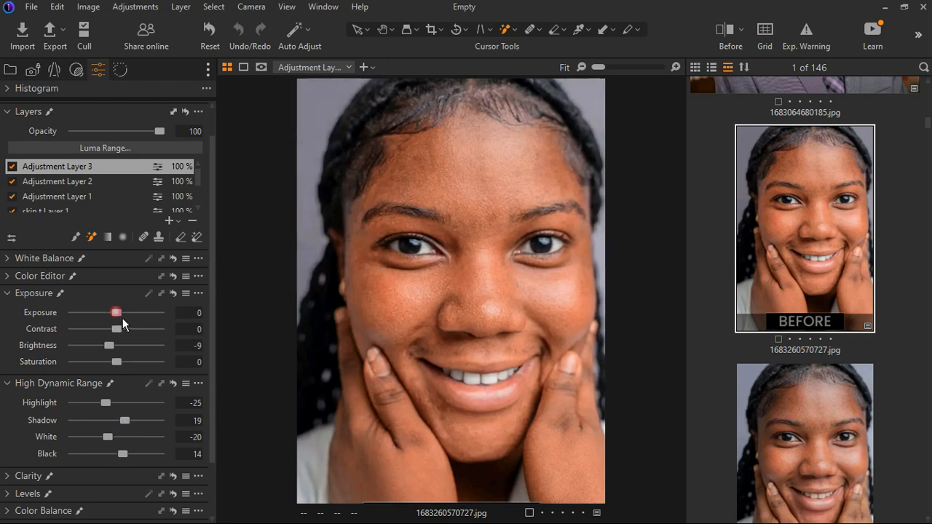
In the Basic Color Editor, set the blue range to Saturation -20.2 and Lightness -35.4.
click(19, 297)
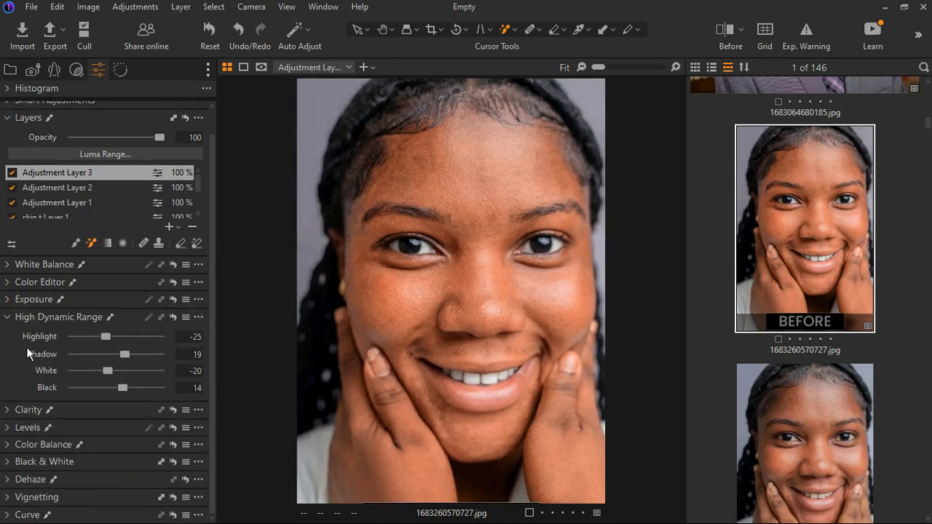
click(20, 323)
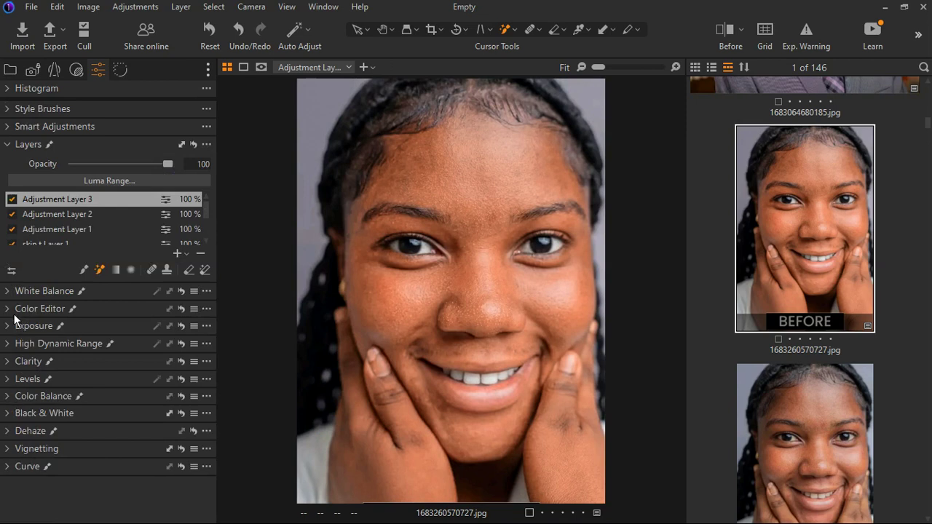
click(19, 310)
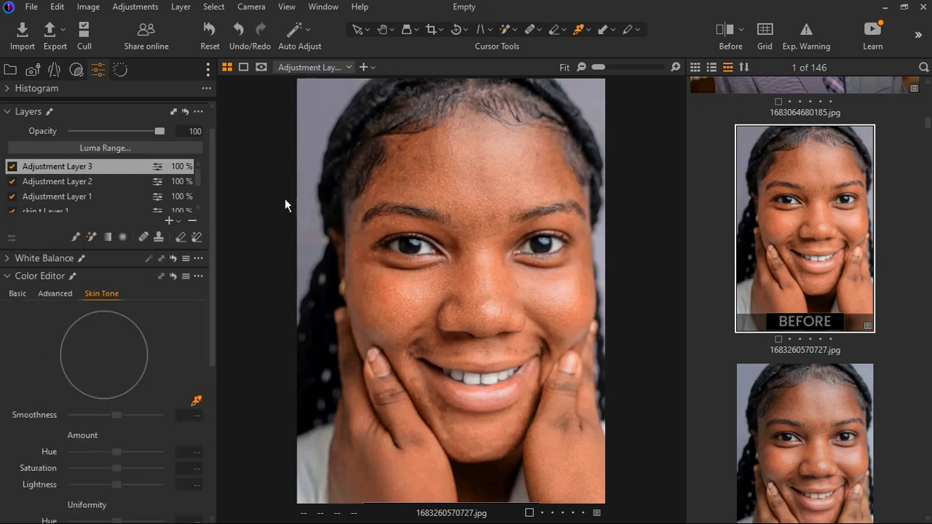
click(17, 294)
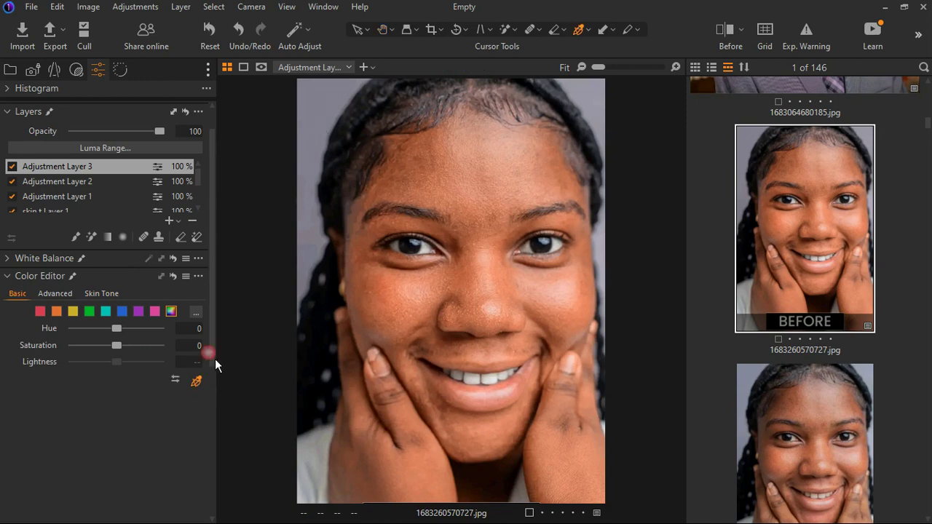
click(122, 310)
mouse_move(125, 352)
mouse_down()
mouse_move(92, 357)
mouse_move(123, 357)
mouse_move(94, 378)
mouse_move(107, 356)
mouse_up()
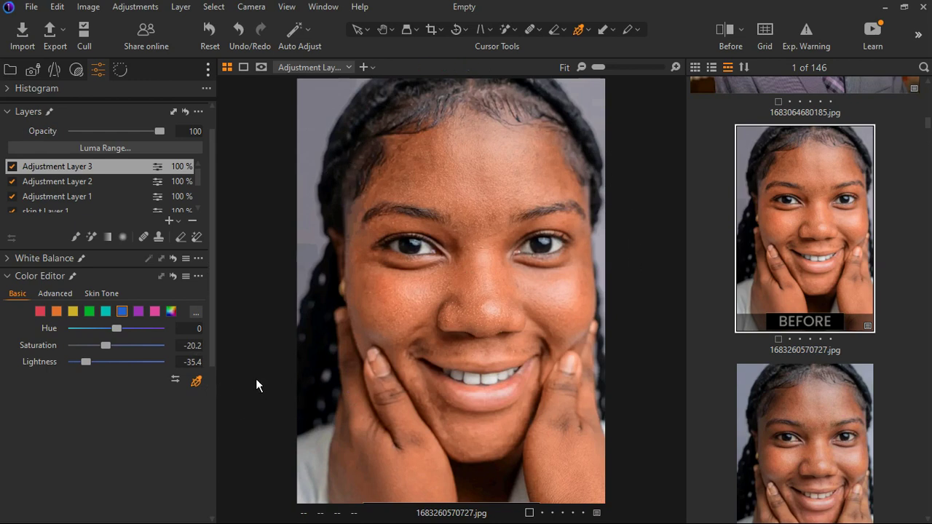
Add Adjustment Layer 4 and magic-brush its mask over the hairline and braids on both sides.
click(178, 221)
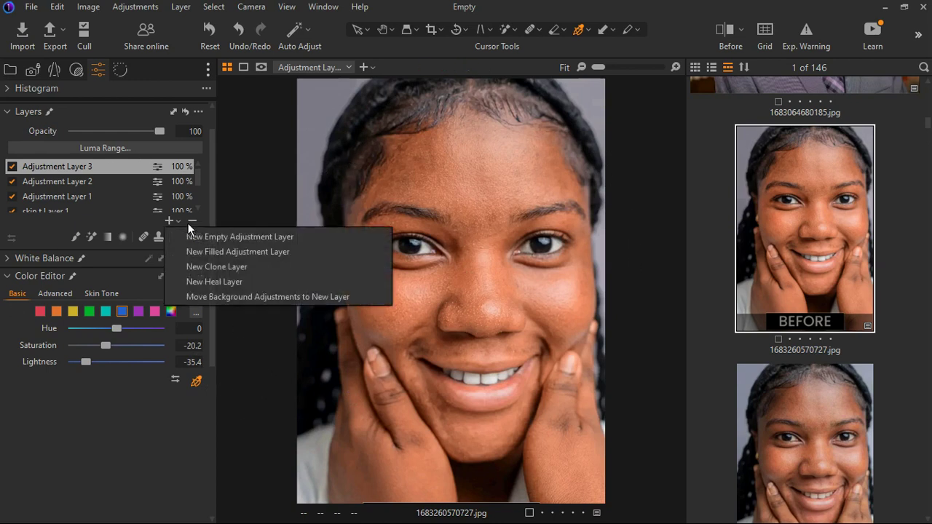
click(89, 239)
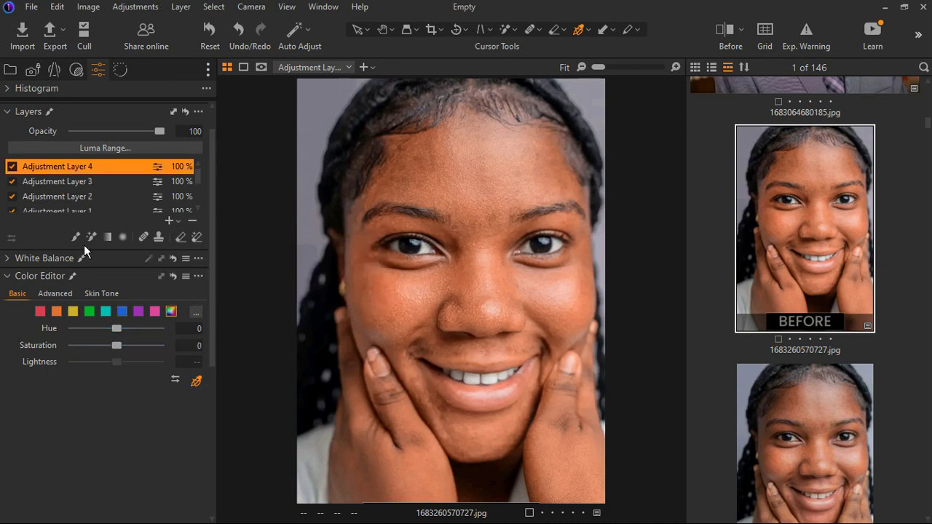
click(378, 111)
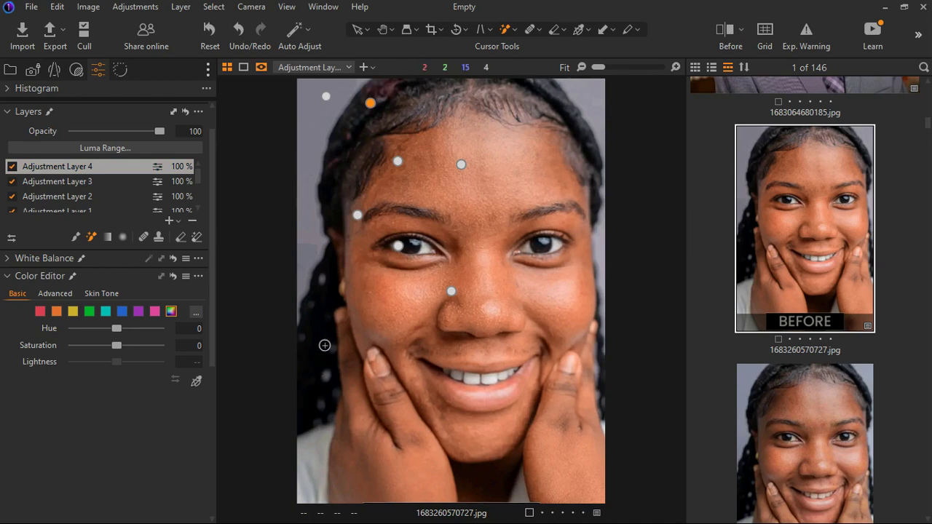
drag(325, 332, 329, 200)
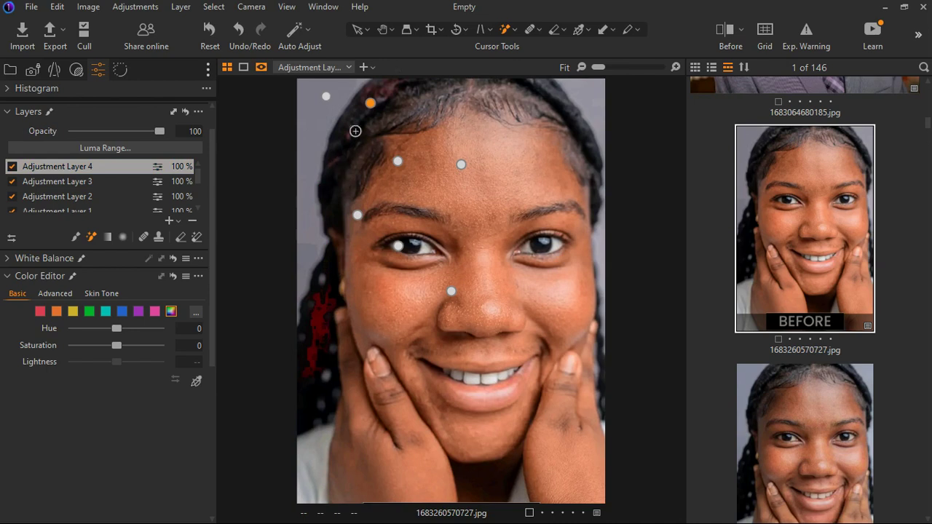
mouse_move(552, 97)
mouse_down()
mouse_move(607, 165)
mouse_move(605, 219)
mouse_up()
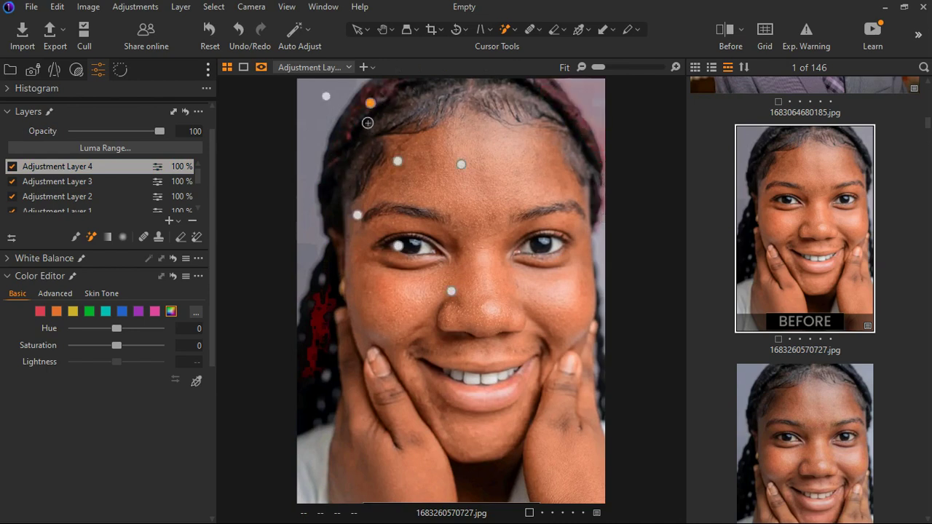
mouse_move(349, 179)
mouse_down()
mouse_move(332, 323)
mouse_move(310, 368)
mouse_move(305, 413)
mouse_move(337, 402)
mouse_move(319, 330)
mouse_move(342, 289)
mouse_move(334, 266)
mouse_move(379, 250)
mouse_move(342, 250)
mouse_move(331, 159)
mouse_move(354, 137)
mouse_move(406, 117)
mouse_up()
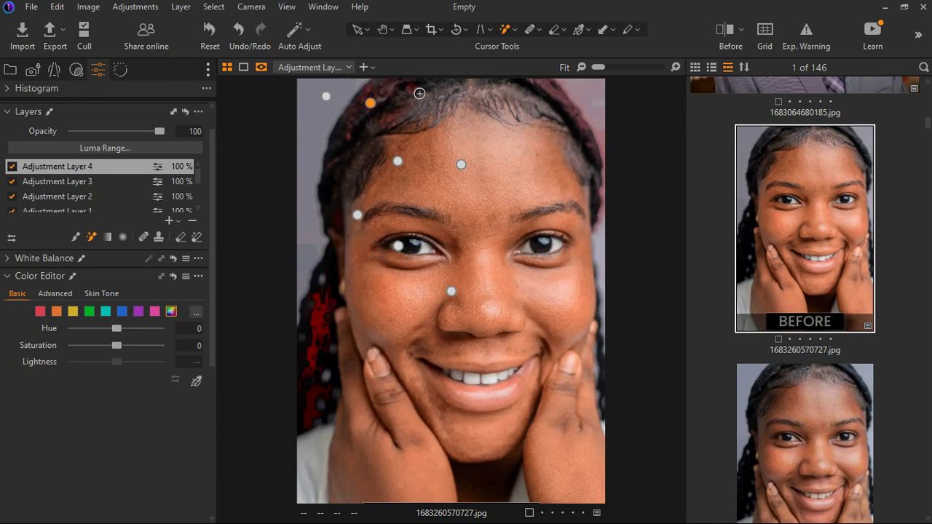
Touch up the hair mask beside the cheek with the Draw Mask brush.
click(76, 236)
mouse_move(322, 359)
mouse_down()
mouse_move(322, 292)
mouse_move(335, 266)
mouse_move(335, 353)
mouse_move(314, 425)
mouse_move(308, 391)
mouse_move(334, 388)
mouse_up()
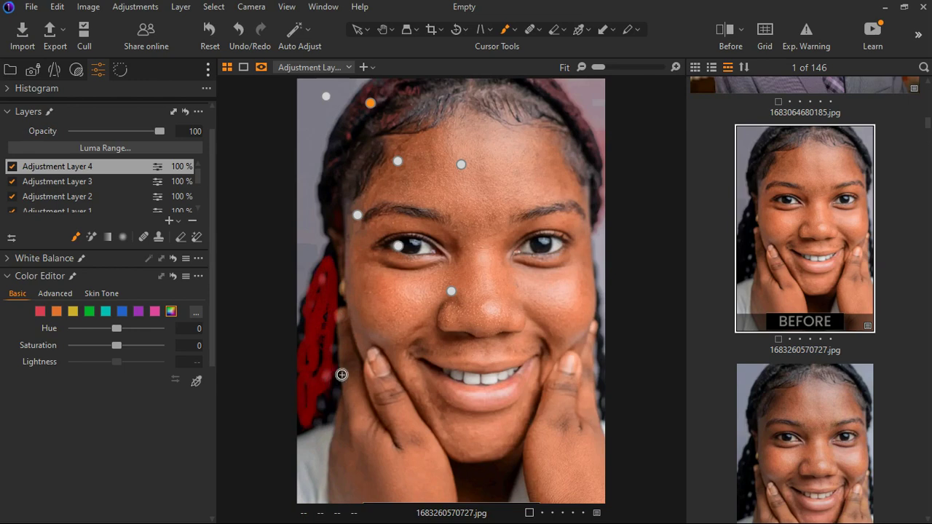
mouse_move(344, 178)
mouse_down()
mouse_move(362, 148)
mouse_move(343, 204)
mouse_move(355, 156)
mouse_move(390, 118)
mouse_move(476, 85)
mouse_move(487, 97)
mouse_move(533, 104)
mouse_move(593, 149)
mouse_move(612, 187)
mouse_move(611, 195)
mouse_move(570, 109)
mouse_move(525, 92)
mouse_move(444, 96)
mouse_move(387, 109)
mouse_move(357, 134)
mouse_move(337, 243)
mouse_up()
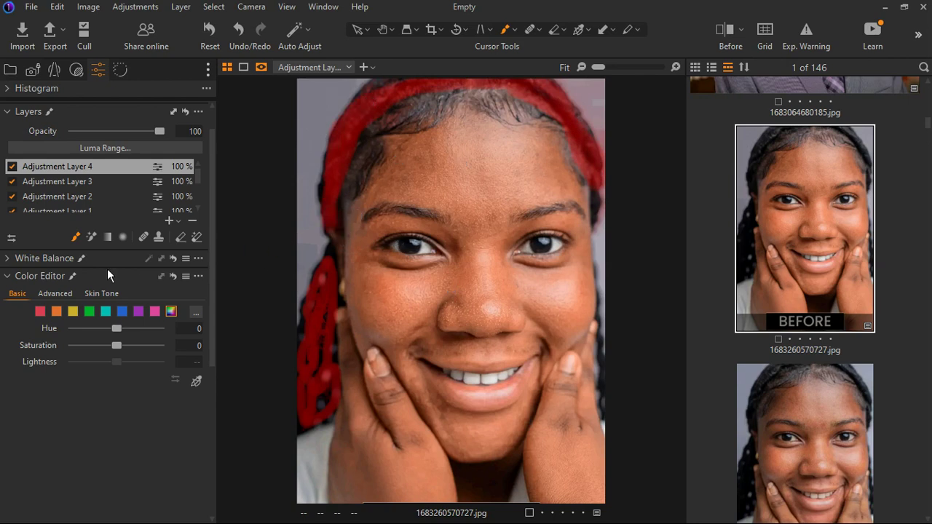
Mute and lift the masked hair with Saturation -54, Highlight -17, Shadow 11 and Black 5.
click(22, 276)
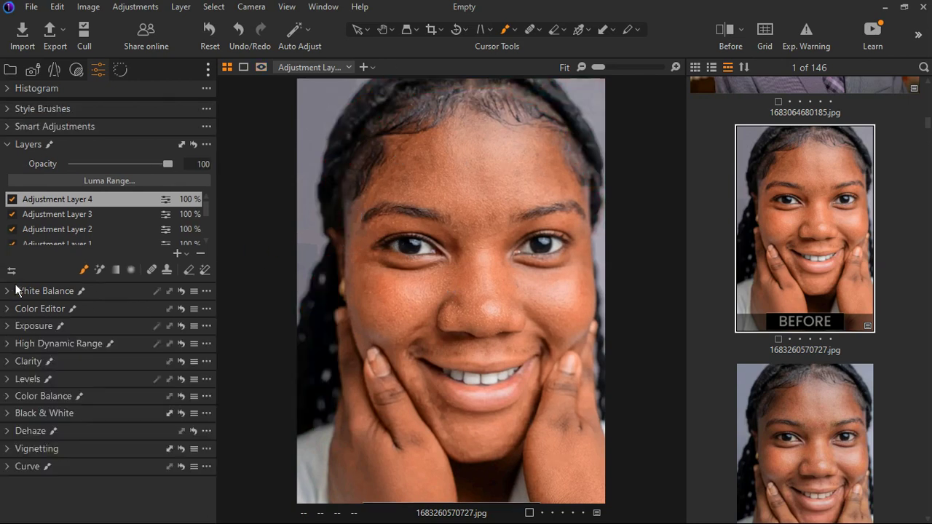
click(18, 328)
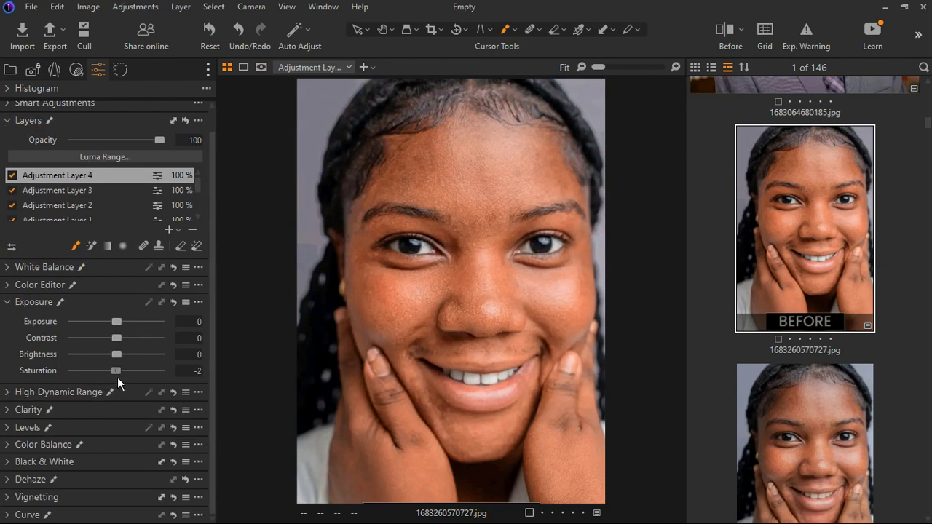
drag(117, 377, 113, 379)
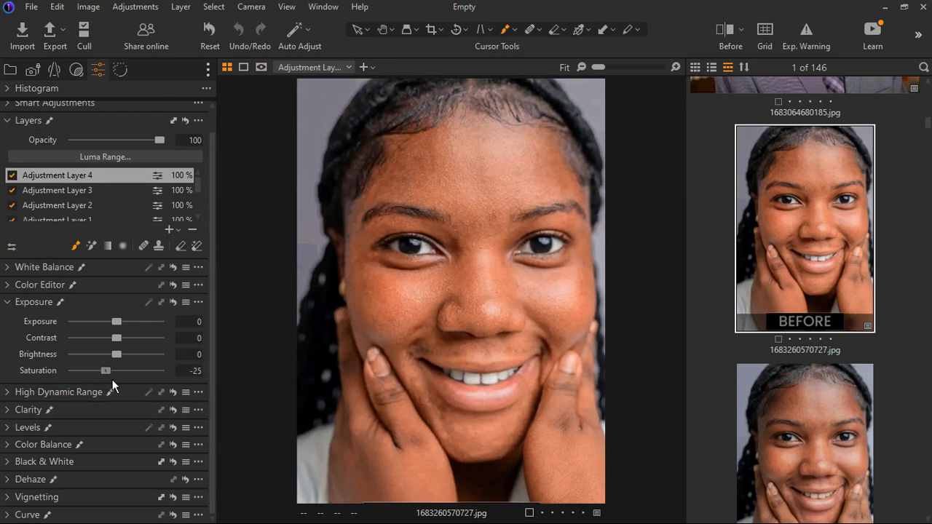
click(14, 393)
drag(125, 459, 126, 457)
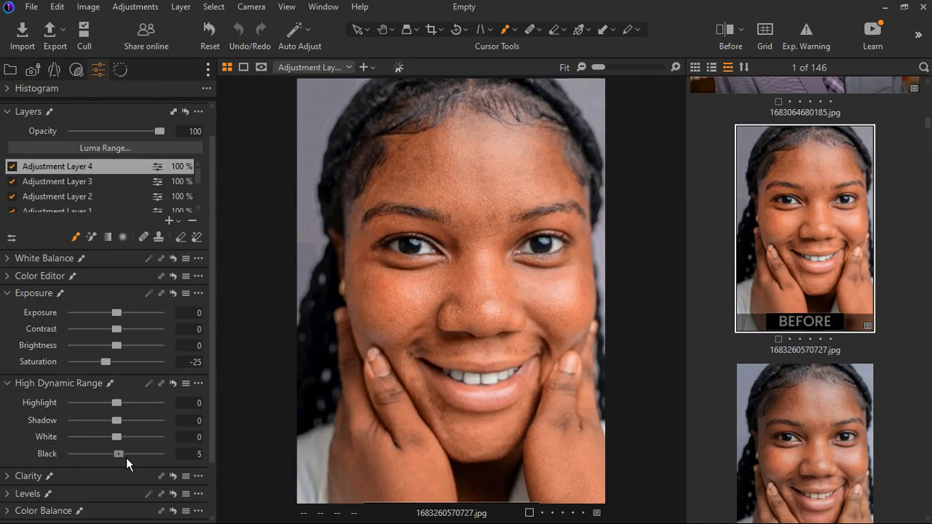
drag(116, 423, 127, 426)
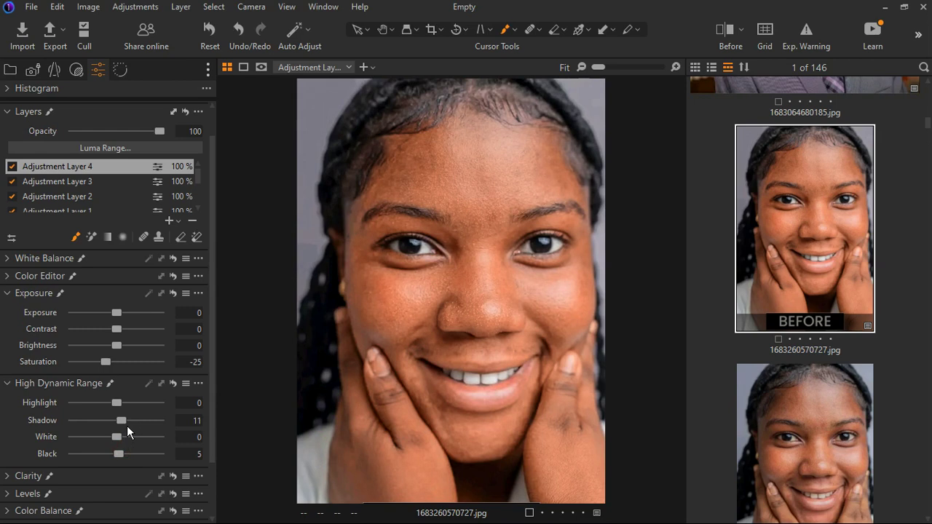
drag(123, 412, 116, 411)
drag(113, 369, 102, 368)
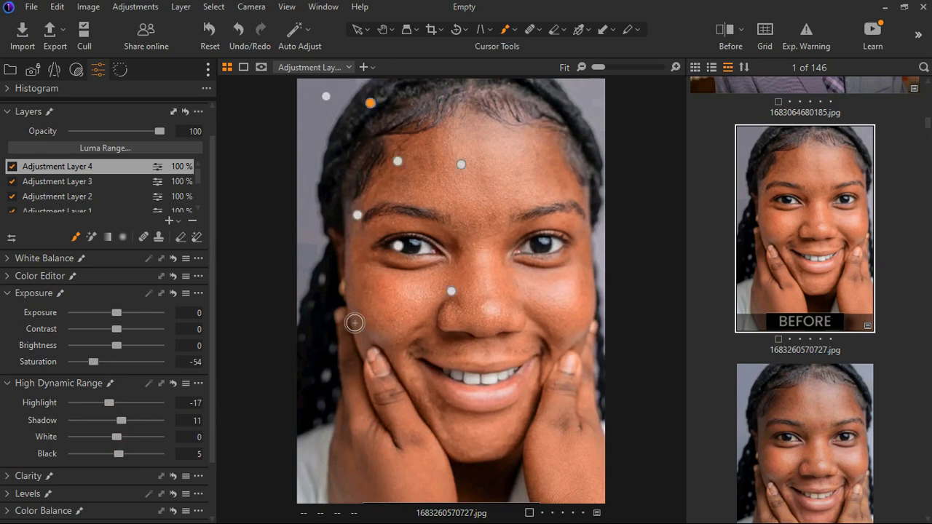
Add filled Adjustment Layer 5 and switch its tools to the Color Editor.
click(177, 220)
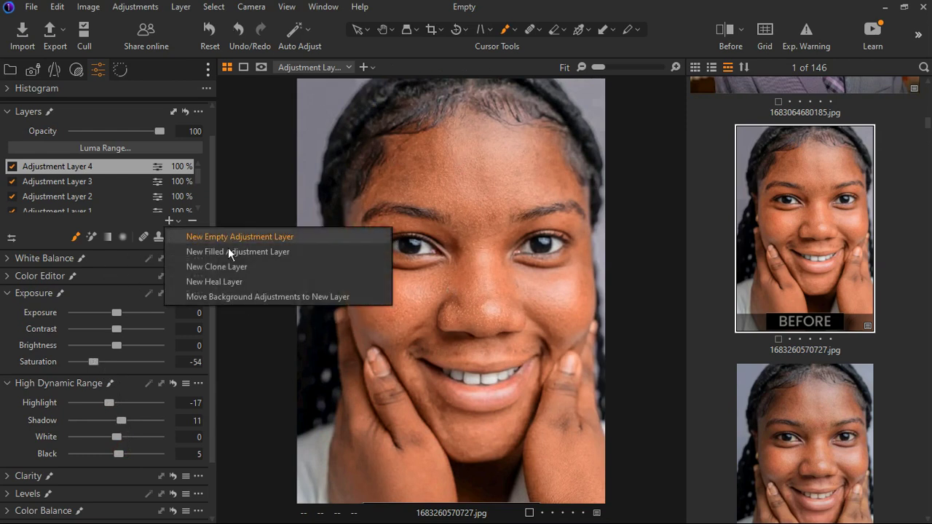
click(231, 257)
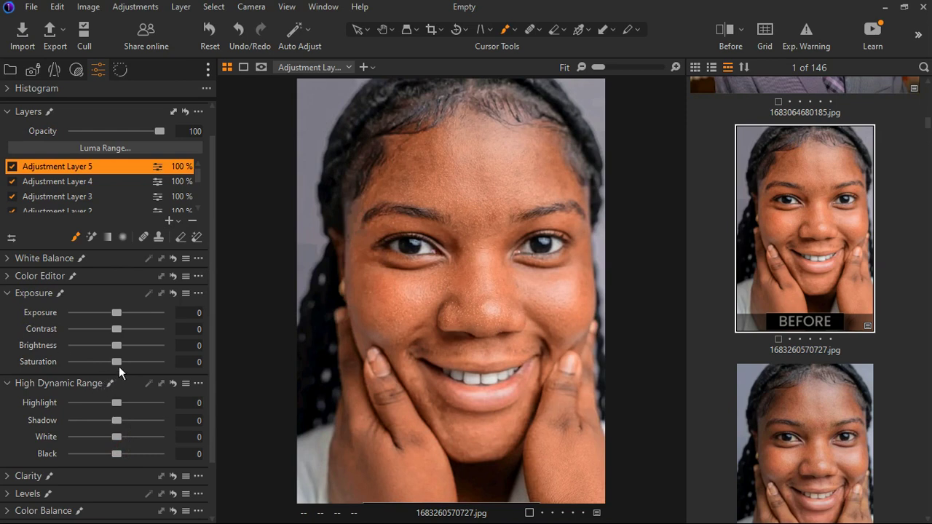
click(18, 298)
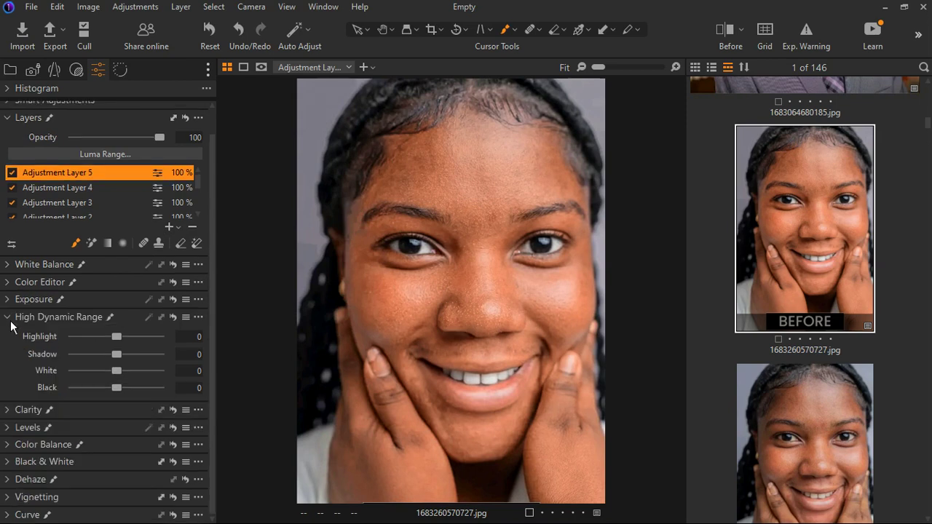
click(14, 318)
click(14, 308)
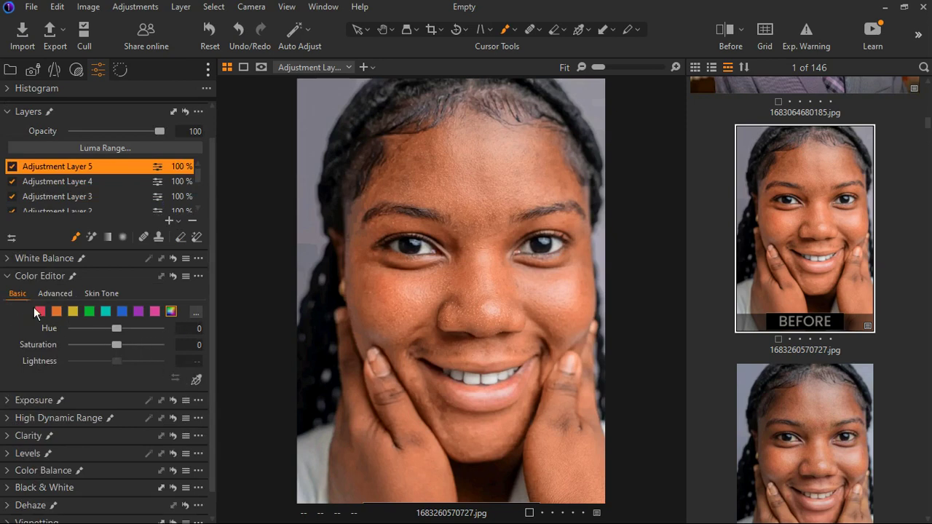
Sample the forehead skin colour, shift the orange hue, and toggle the layer to compare.
click(196, 379)
click(460, 177)
mouse_move(122, 329)
mouse_down()
mouse_move(144, 327)
mouse_move(103, 340)
mouse_move(128, 336)
mouse_up()
click(12, 168)
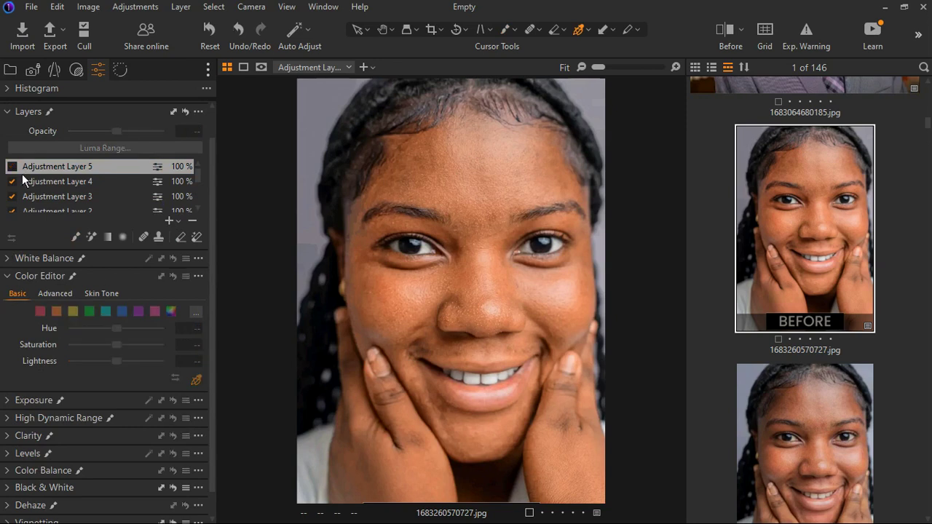
click(21, 174)
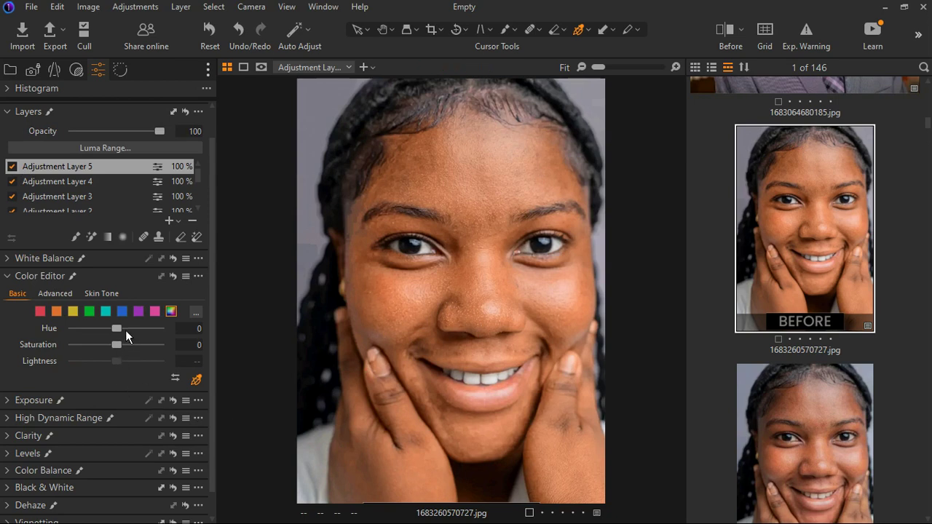
Slightly boost orange saturation, select the red tones, and desaturate the yellow tones.
click(62, 313)
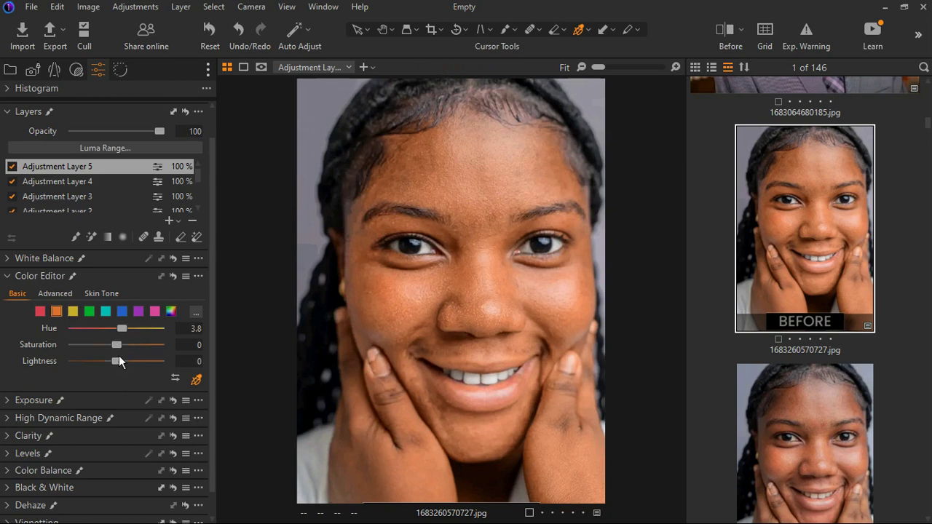
drag(125, 351, 130, 349)
scroll(130, 349, down, 2)
scroll(128, 353, down, 6)
click(44, 316)
scroll(116, 334, up, 5)
scroll(127, 355, up, 6)
click(74, 313)
mouse_move(126, 348)
mouse_down()
mouse_move(150, 348)
mouse_move(92, 360)
mouse_move(127, 357)
mouse_up()
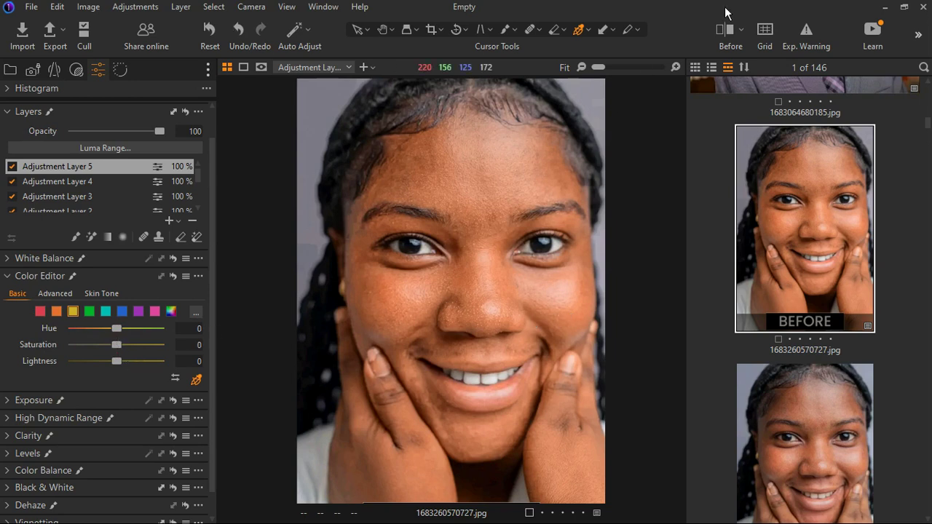
Turn on the Before split view and sweep the divider across the portrait.
click(731, 40)
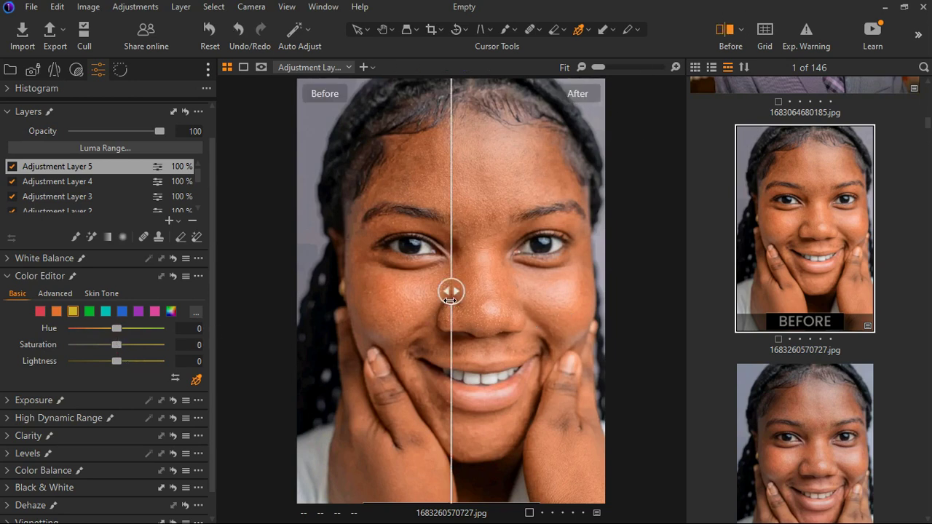
drag(459, 298, 301, 315)
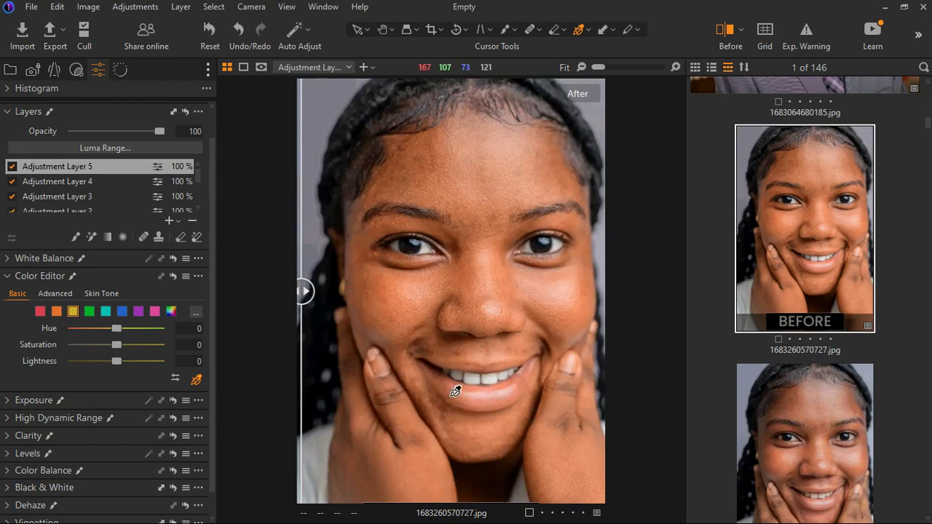
mouse_move(304, 292)
mouse_down()
mouse_move(593, 325)
mouse_move(610, 317)
mouse_move(293, 304)
mouse_up()
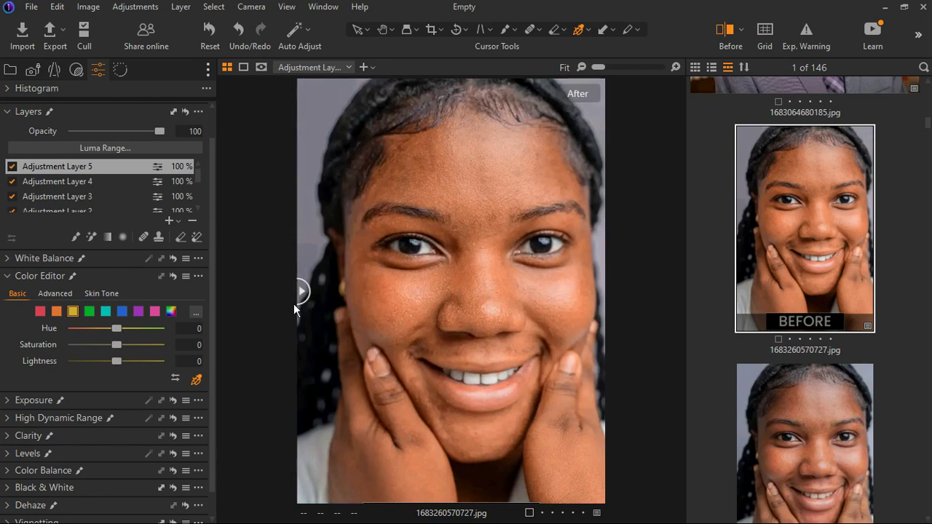